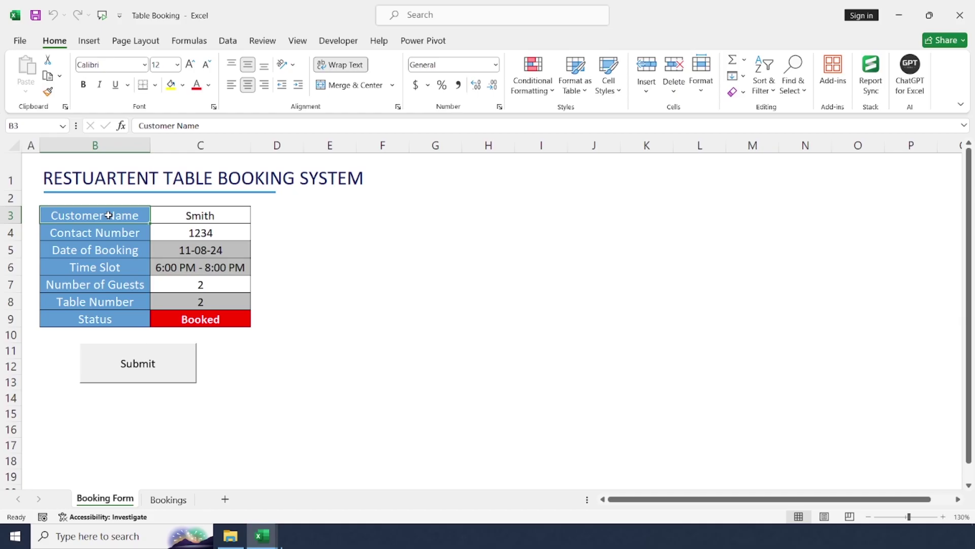
Look over the finished booking form, showing status Booked with a Submit button beneath
{"action": "left_click_drag", "start_coordinate": [108, 215], "coordinate": [229, 329]}
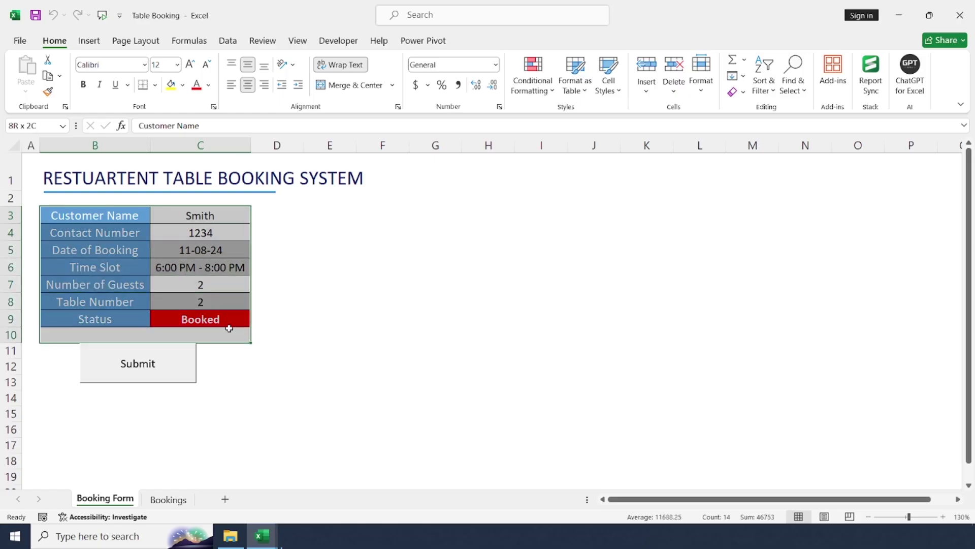
{"action": "key", "text": "ctrl+Home"}
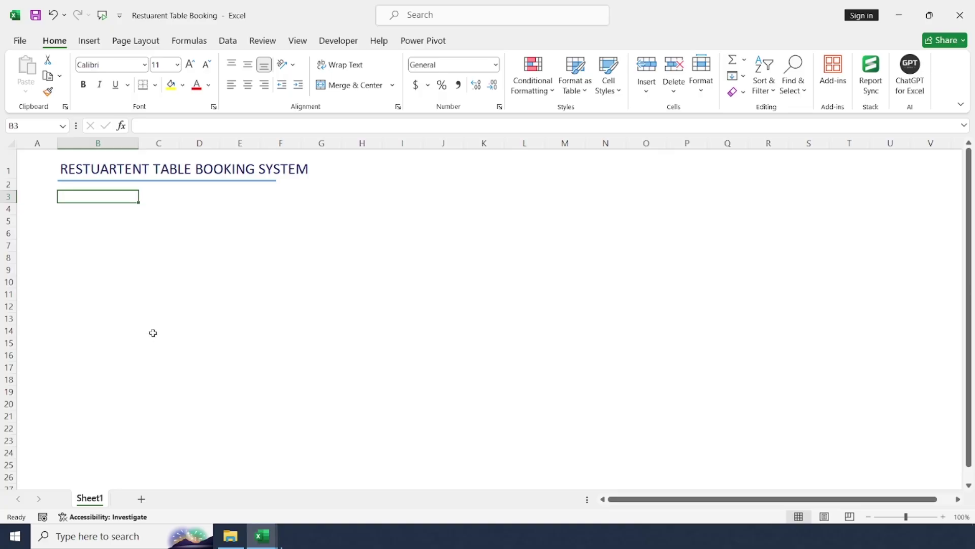
Save 'Restuarent Table Booking' to the YT folder as an Excel Macro-Enabled Workbook
{"action": "left_click", "coordinate": [19, 41]}
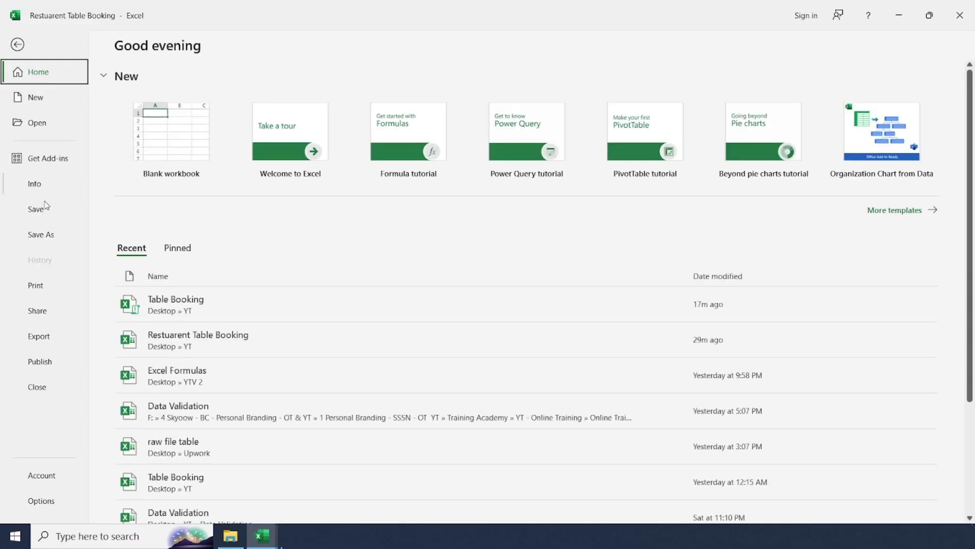
{"action": "left_click", "coordinate": [48, 236]}
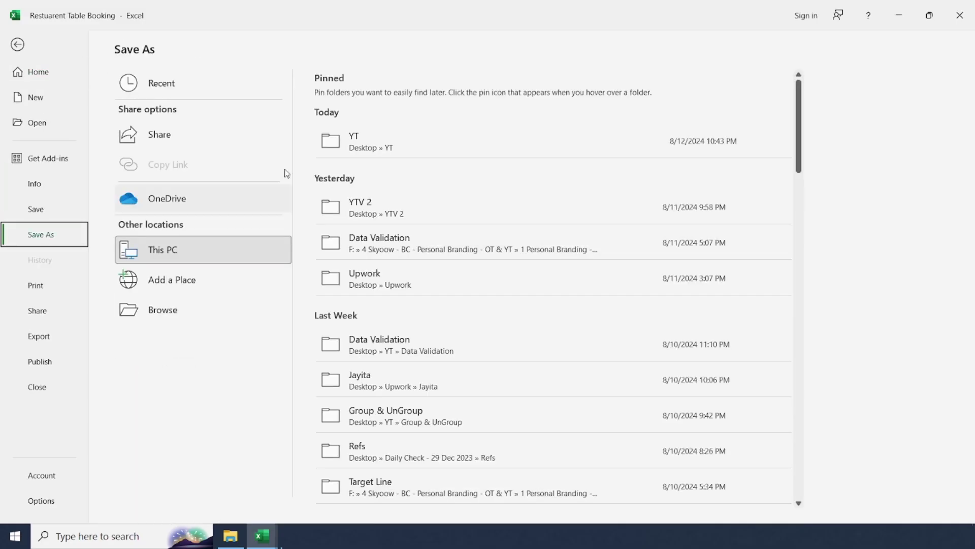
{"action": "left_click", "coordinate": [456, 135]}
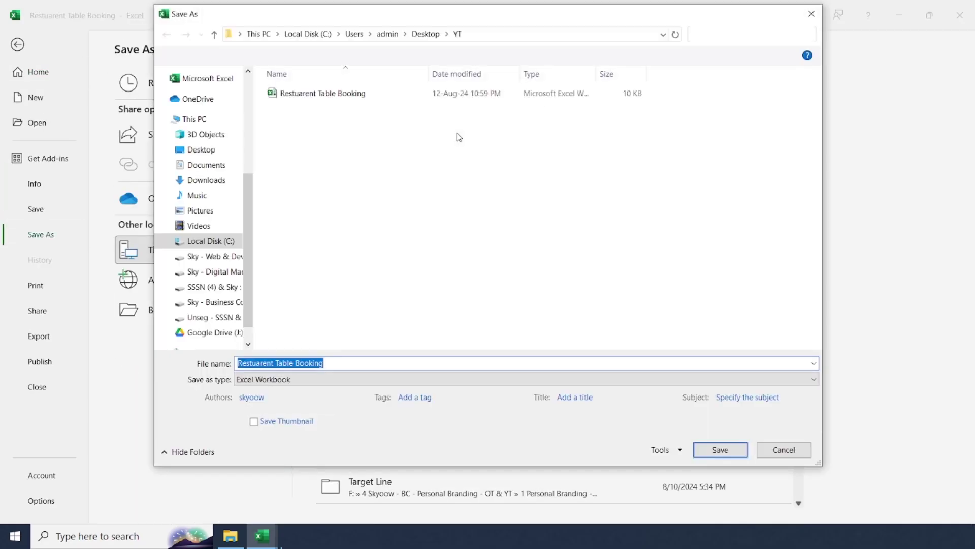
{"action": "left_click", "coordinate": [342, 381]}
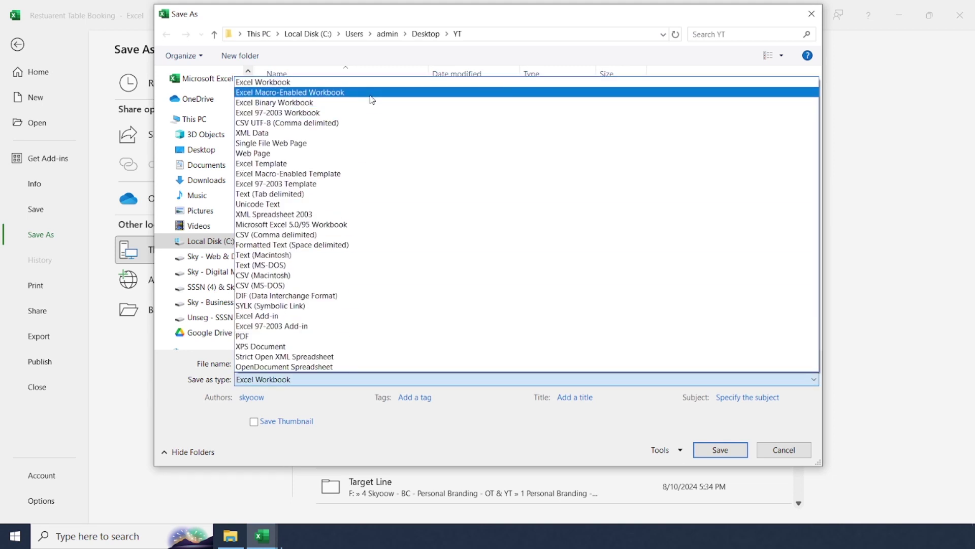
{"action": "left_click", "coordinate": [372, 93]}
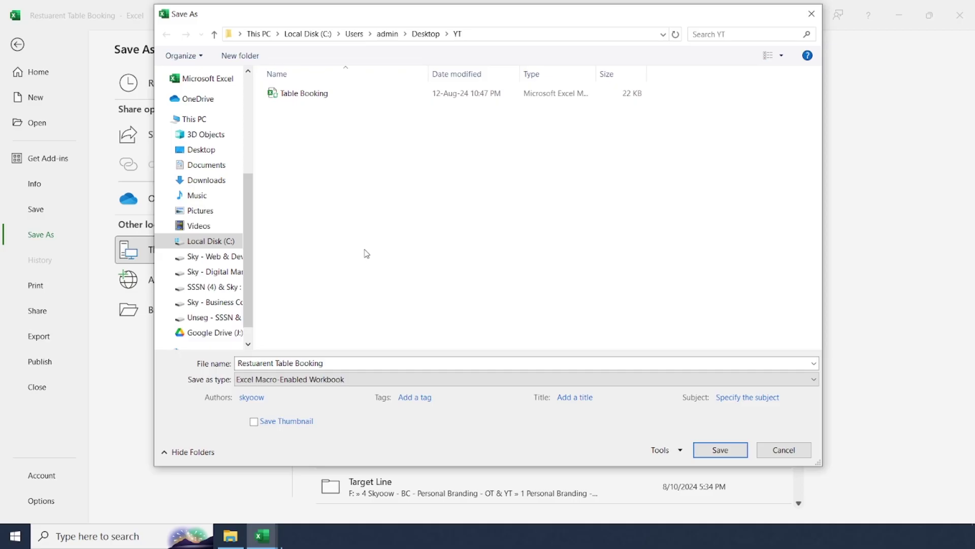
{"action": "left_click", "coordinate": [716, 450]}
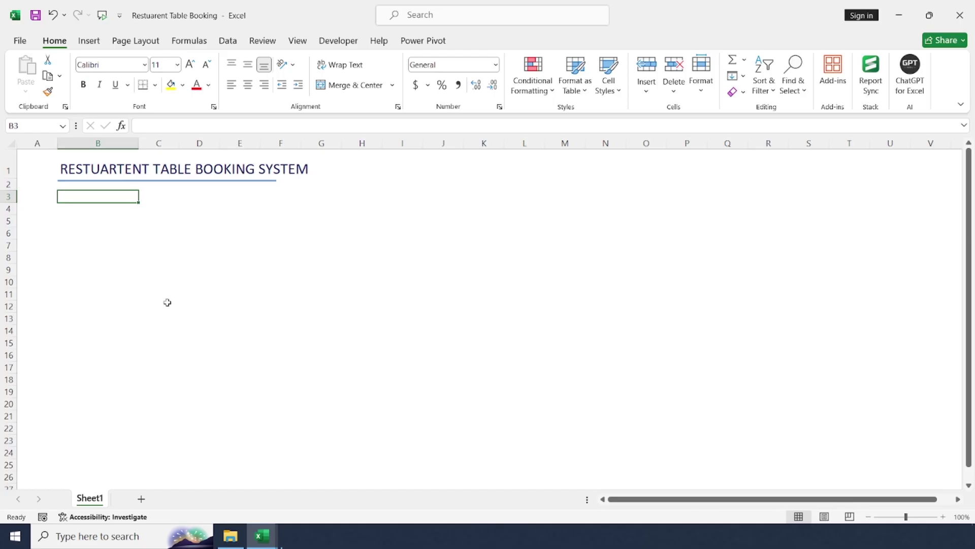
Rename Sheet1 as the Bookings sheet
{"action": "right_click", "coordinate": [93, 498]}
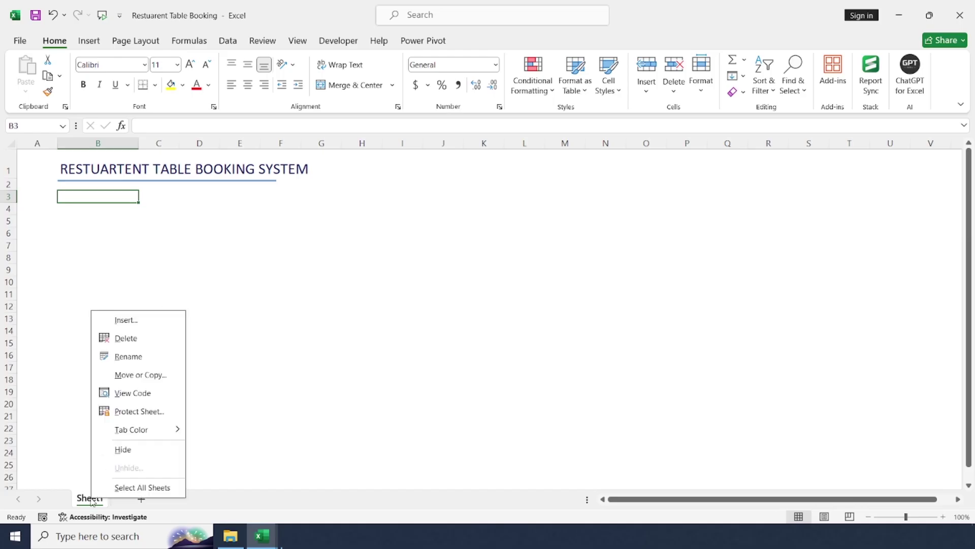
{"action": "left_click", "coordinate": [151, 355]}
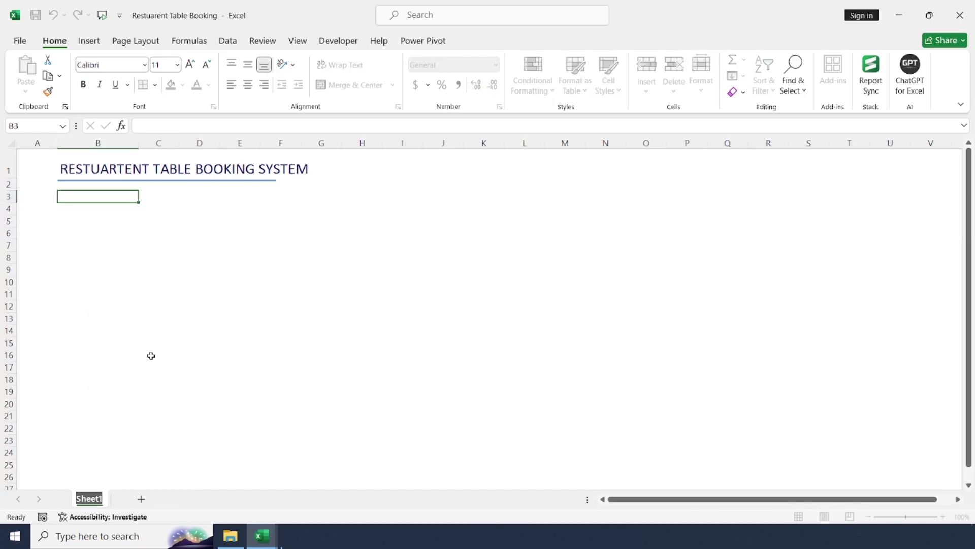
{"action": "type", "text": "Bookings"}
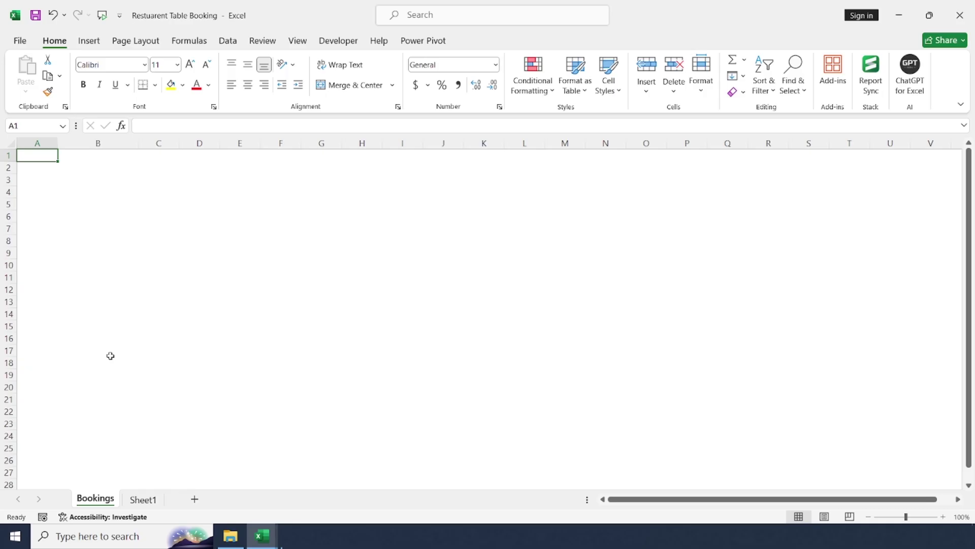
Enter the headers Booking ID, Customer Name and Contact Number in A1:C1
{"action": "type", "text": "Book"}
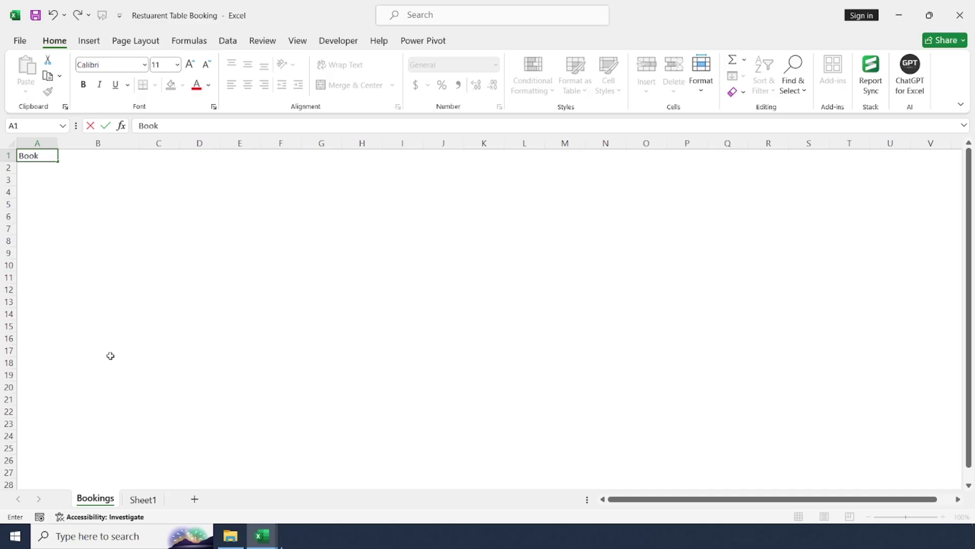
{"action": "type", "text": "ing ID"}
{"action": "key", "text": "Tab"}
{"action": "type", "text": "Customer Name"}
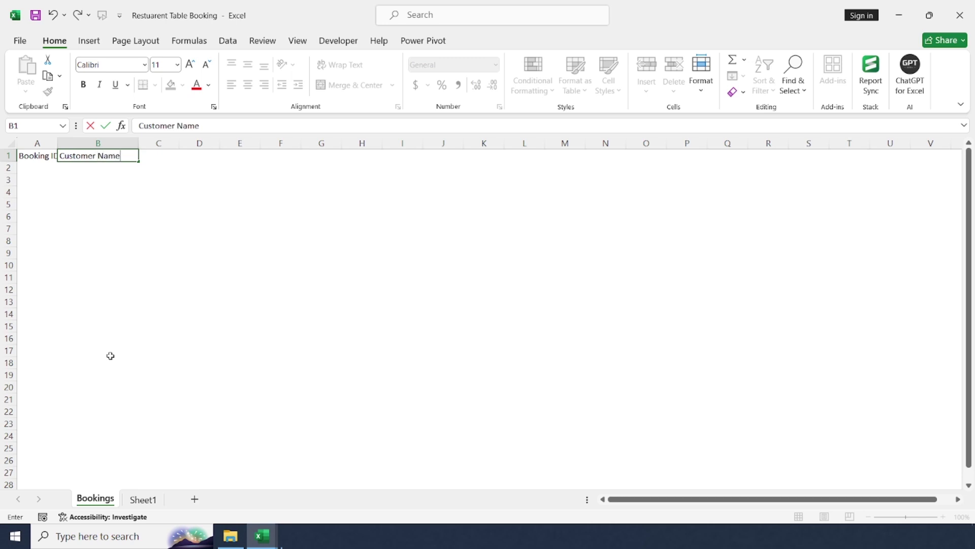
{"action": "key", "text": "Tab"}
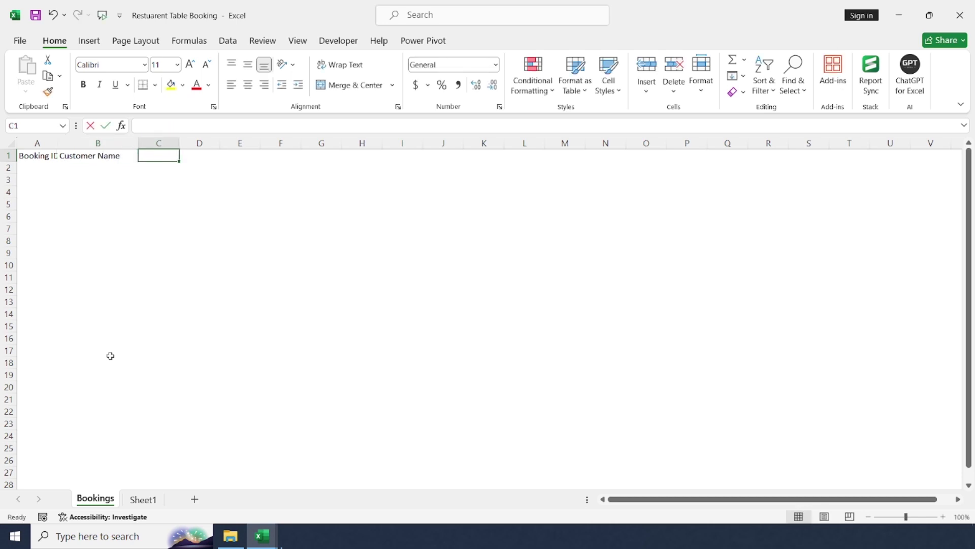
{"action": "type", "text": "Cont"}
{"action": "key", "text": "BackSpace"}
{"action": "key", "text": "BackSpace"}
{"action": "key", "text": "BackSpace"}
{"action": "type", "text": "ontact Num"}
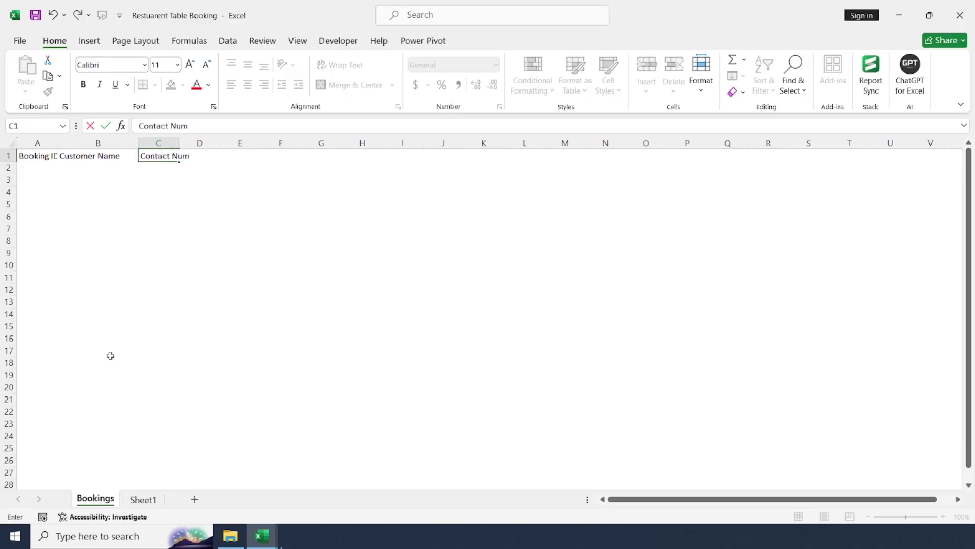
{"action": "type", "text": "eber"}
{"action": "key", "text": "Tab"}
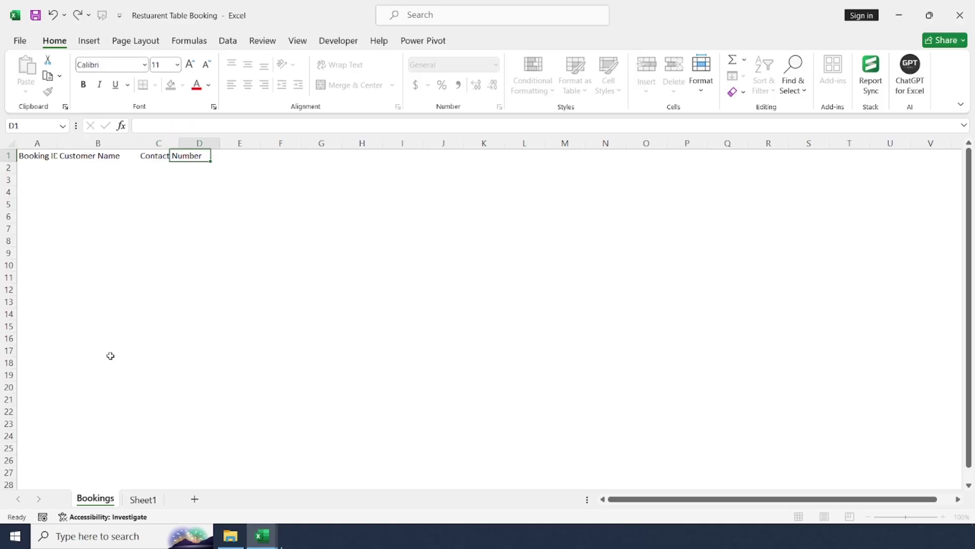
Add the headers Date of Booking, Time Slot, Number of Guests and Table Number in D1:G1
{"action": "type", "text": "Date"}
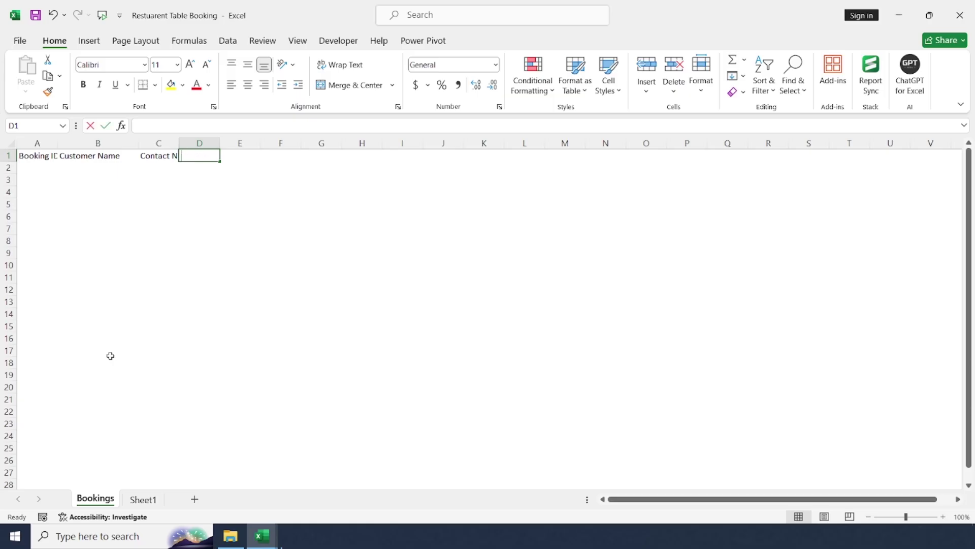
{"action": "type", "text": " of Booking"}
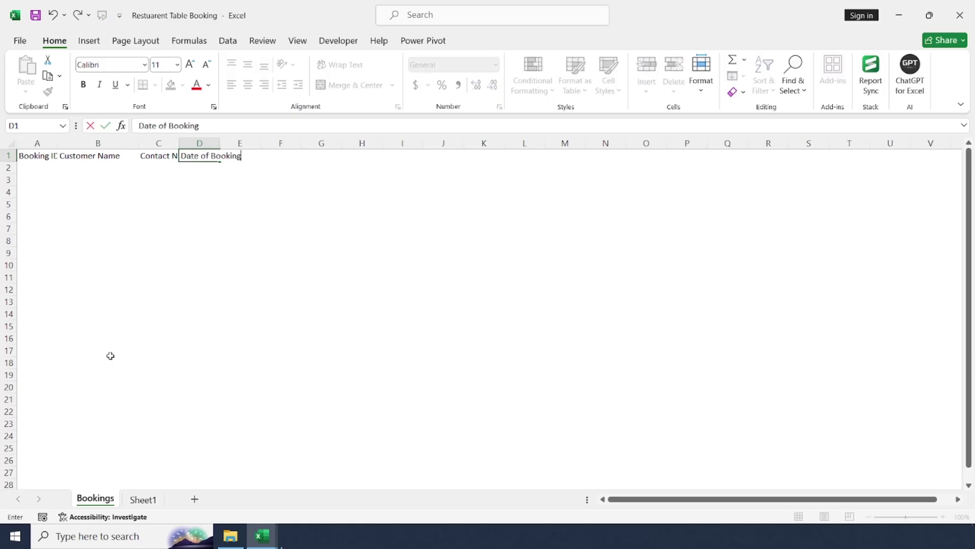
{"action": "key", "text": "Tab"}
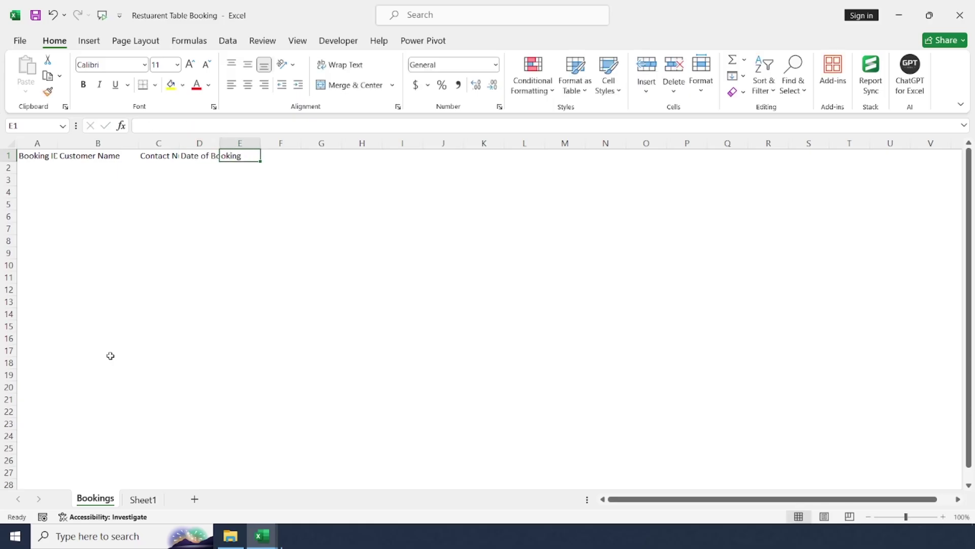
{"action": "type", "text": "Time Slot"}
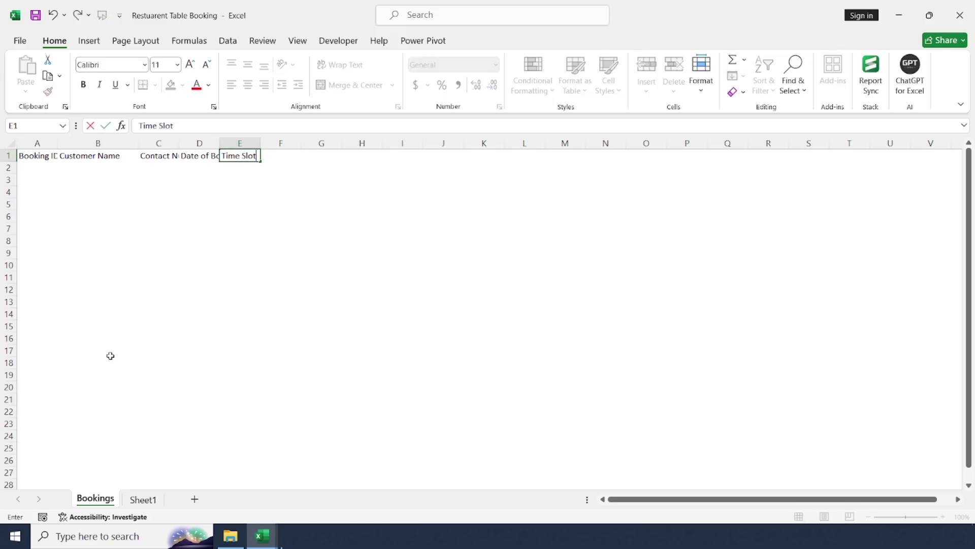
{"action": "key", "text": "Tab"}
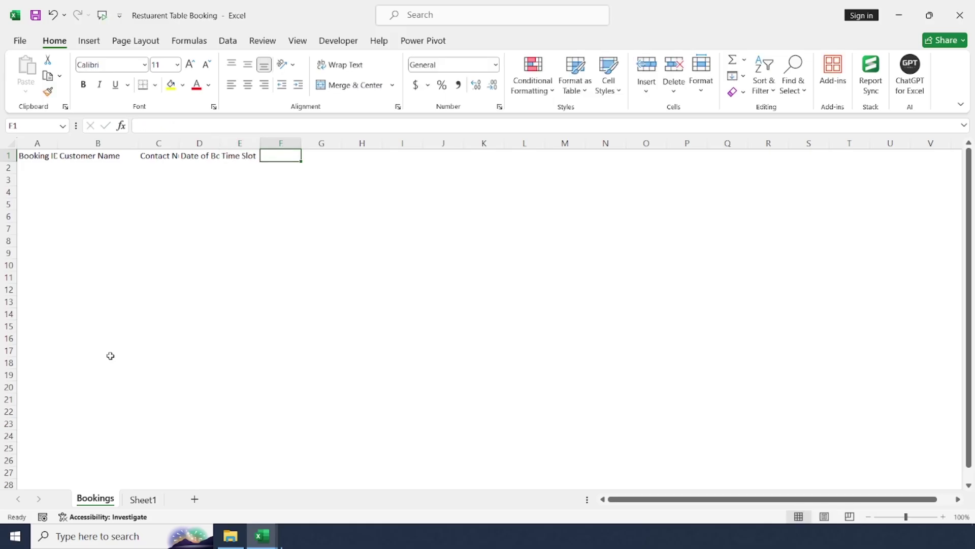
{"action": "type", "text": "Number of Guests"}
{"action": "key", "text": "Return"}
{"action": "key", "text": "Up"}
{"action": "key", "text": "Right"}
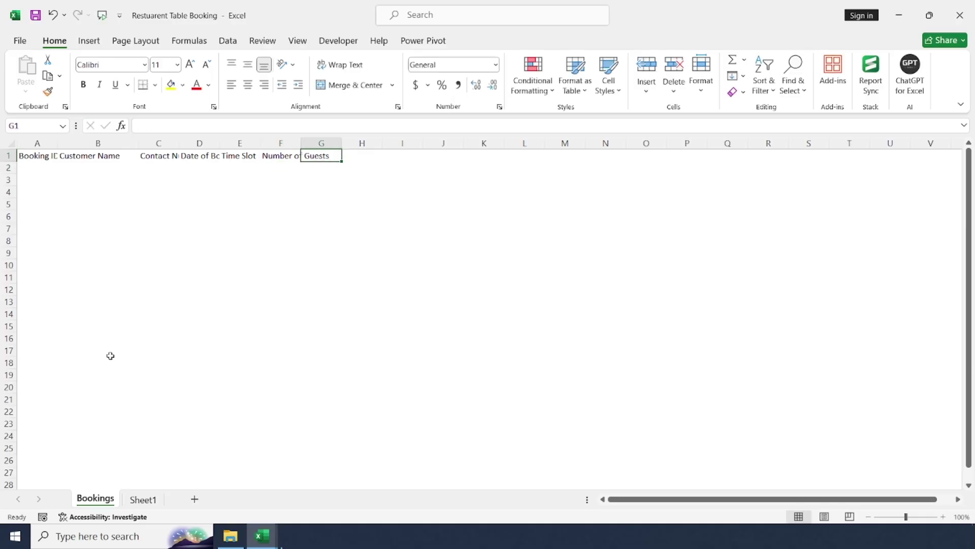
{"action": "type", "text": "Tab"}
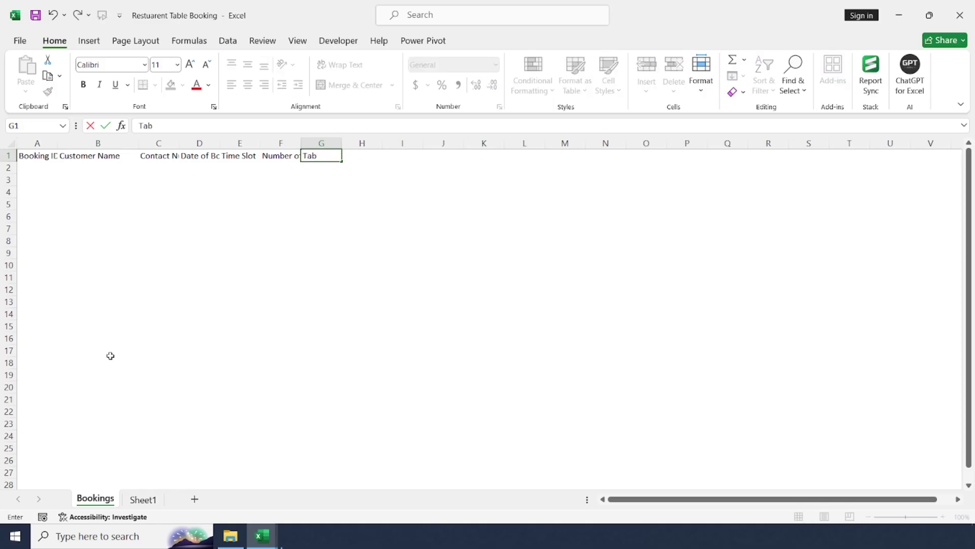
{"action": "type", "text": "le Number"}
{"action": "key", "text": "Return"}
Widen every column on the Bookings sheet to width 18.00
{"action": "left_click", "coordinate": [7, 140]}
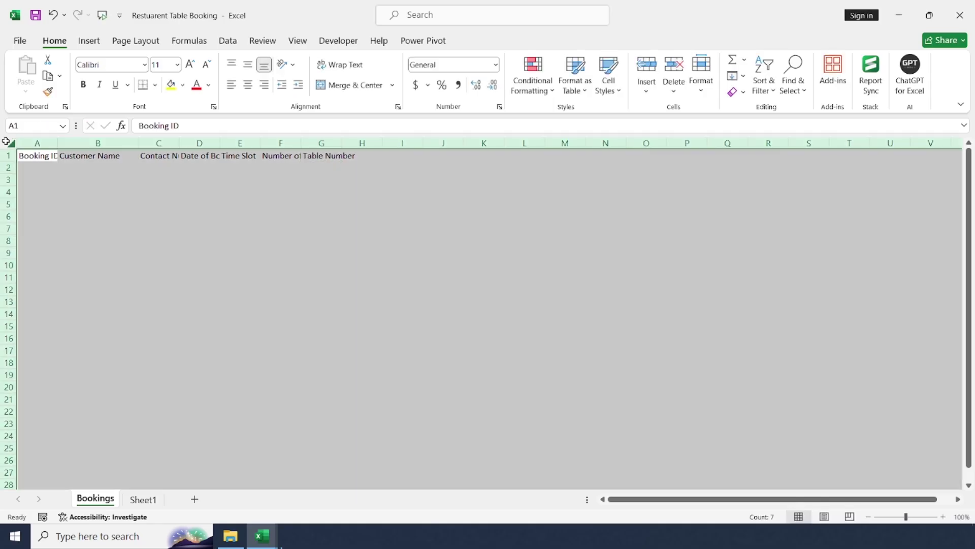
{"action": "left_click_drag", "start_coordinate": [138, 145], "coordinate": [145, 145]}
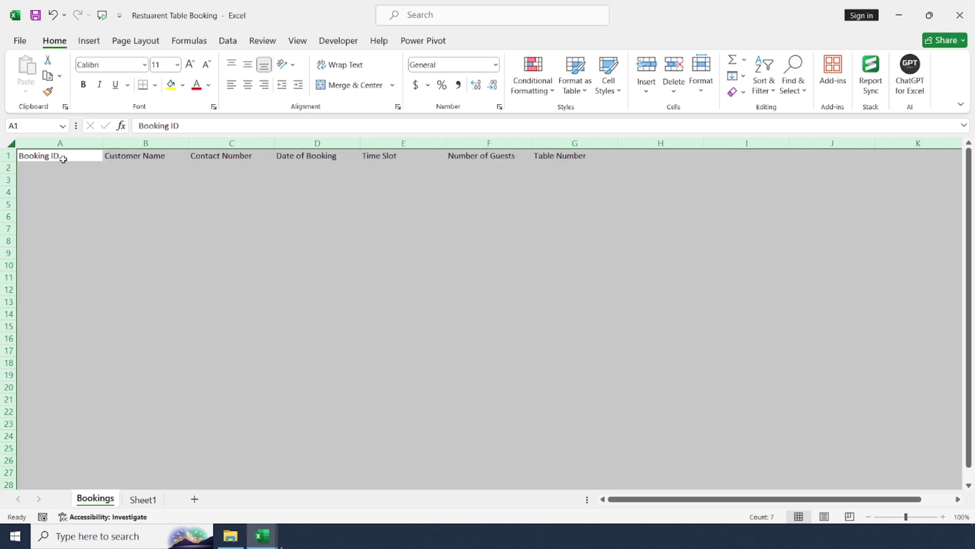
{"action": "left_click", "coordinate": [63, 159]}
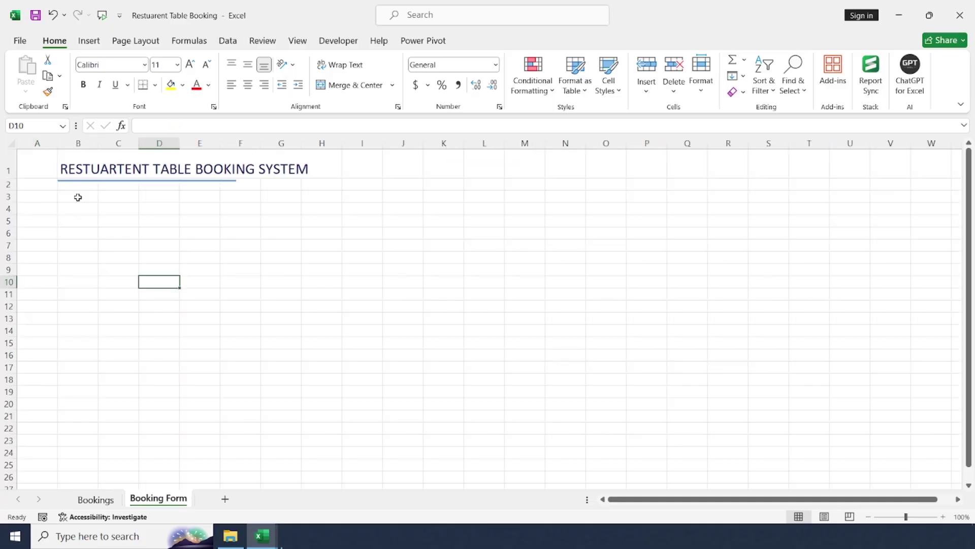
{"action": "left_click", "coordinate": [78, 197]}
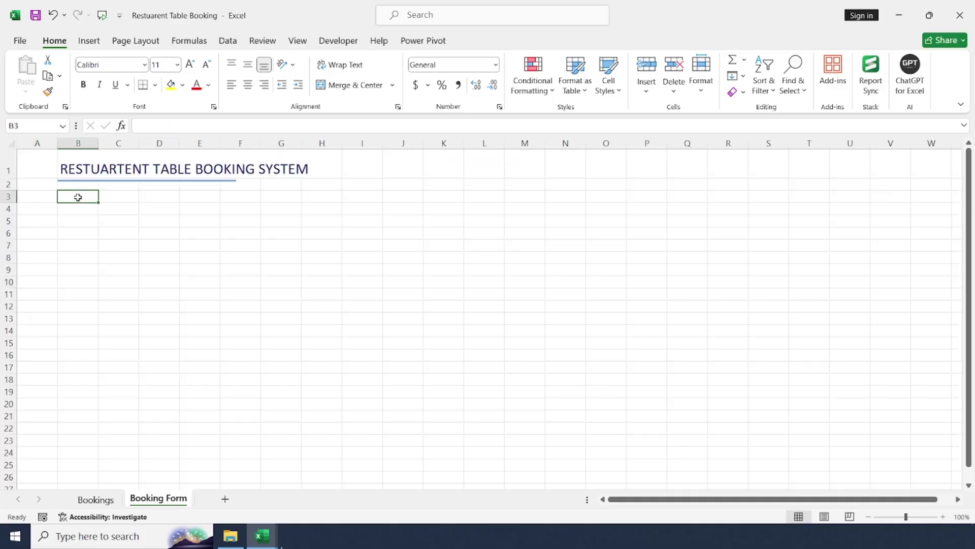
Paste the Bookings headers A1:G1 as transposed values into B3:B9 of Booking Form
{"action": "key", "text": "ctrl+Page_Up"}
{"action": "key", "text": "ctrl+shift+Right"}
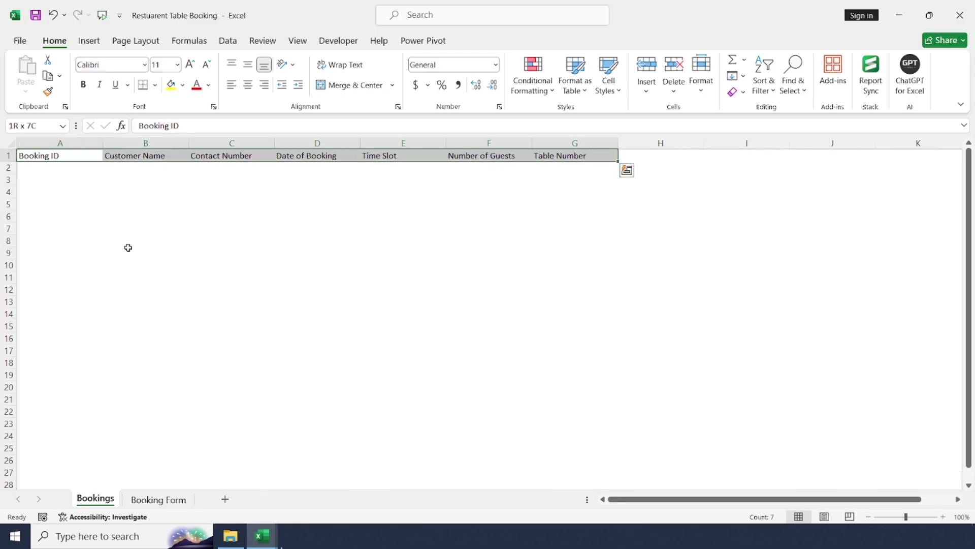
{"action": "key", "text": "ctrl+c"}
{"action": "left_click", "coordinate": [158, 499]}
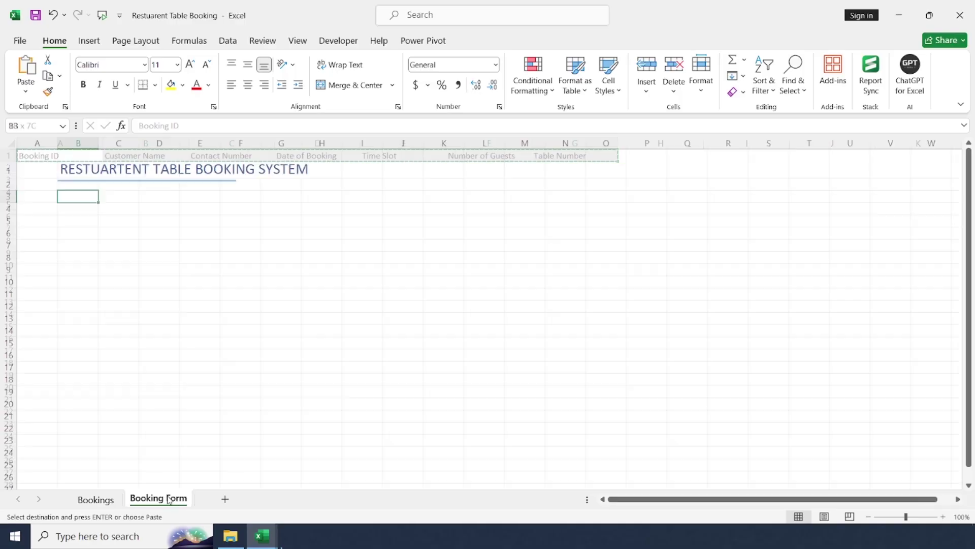
{"action": "right_click", "coordinate": [76, 196]}
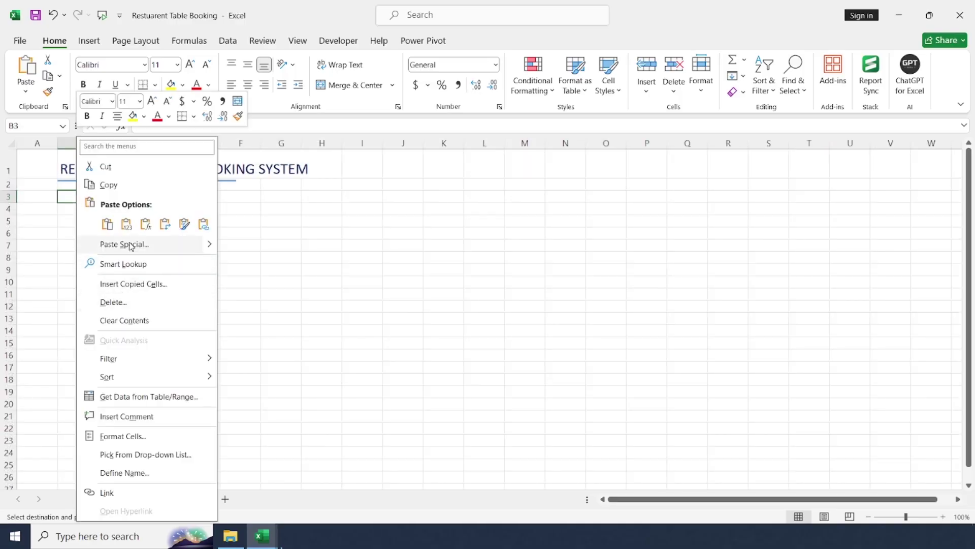
{"action": "left_click", "coordinate": [127, 244]}
{"action": "left_click", "coordinate": [203, 244]}
{"action": "left_click", "coordinate": [153, 328]}
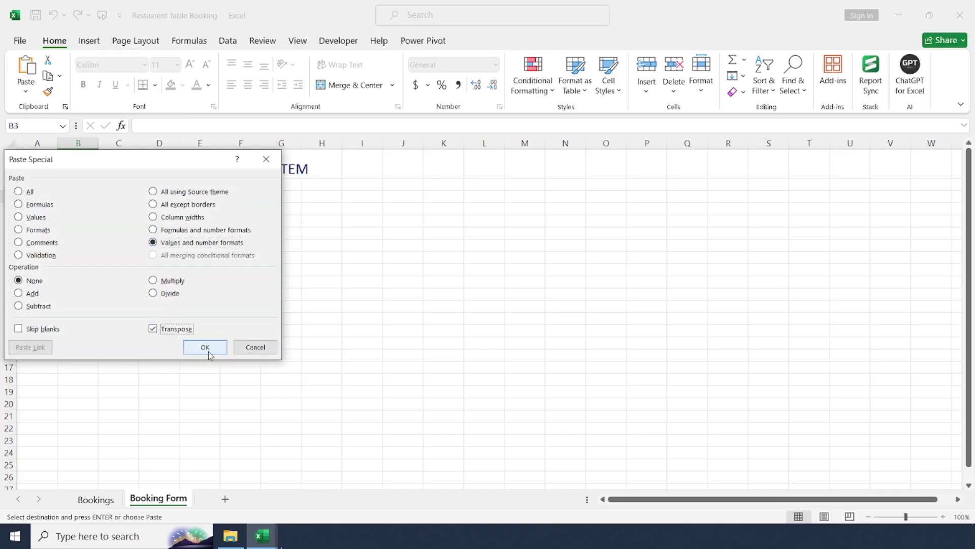
{"action": "left_click", "coordinate": [205, 347]}
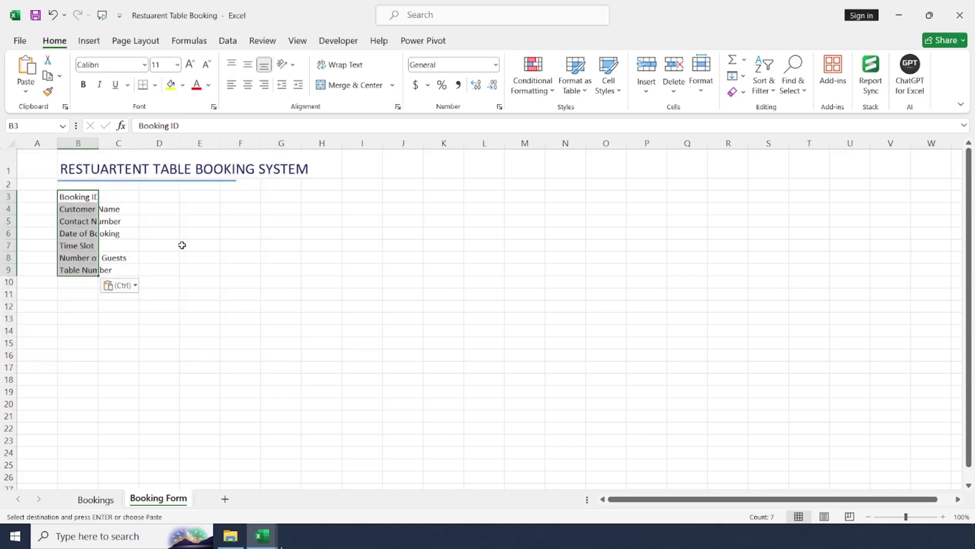
{"action": "left_click", "coordinate": [76, 282]}
{"action": "key", "text": "Escape"}
Widen column B to fit the labels and select the Time Slot input cell C7
{"action": "left_click_drag", "start_coordinate": [98, 144], "coordinate": [140, 145]}
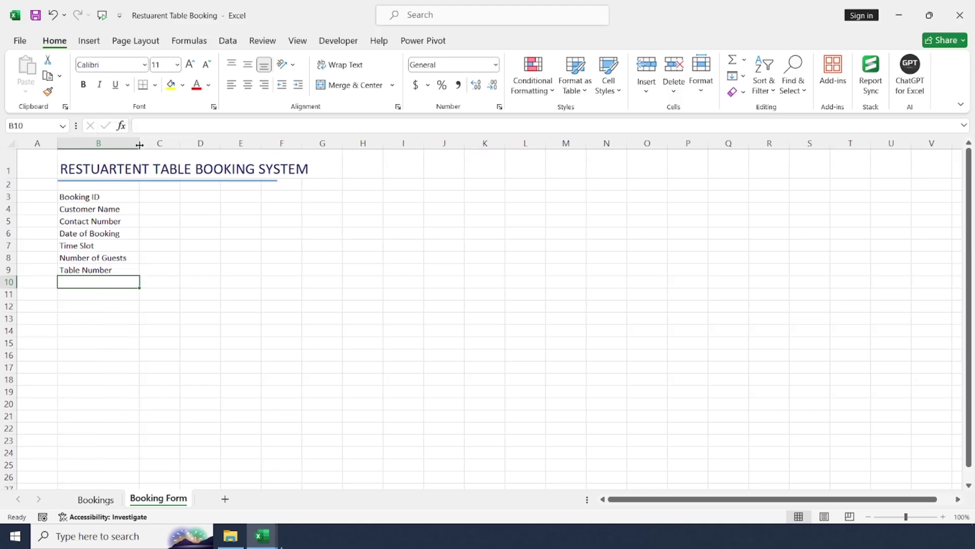
{"action": "key", "text": "Down"}
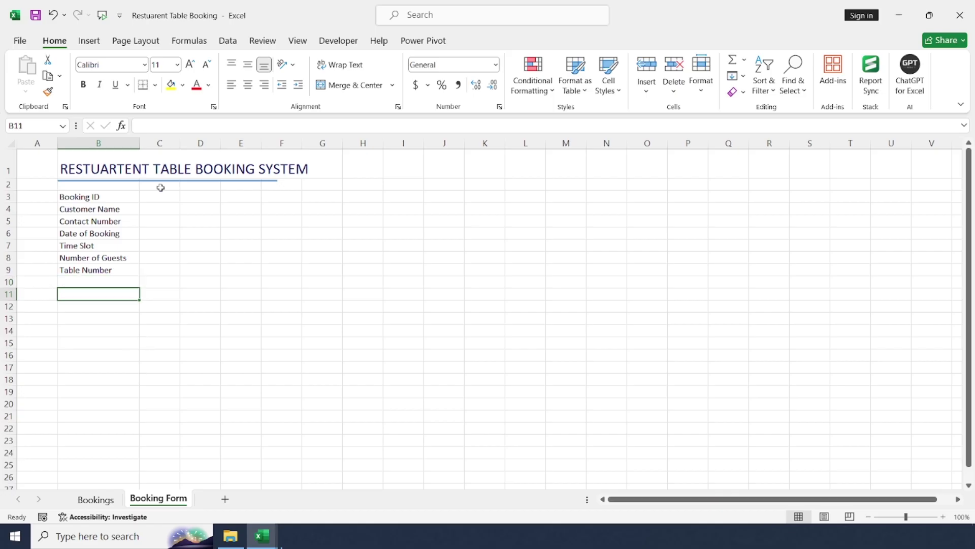
{"action": "left_click_drag", "start_coordinate": [158, 196], "coordinate": [171, 330]}
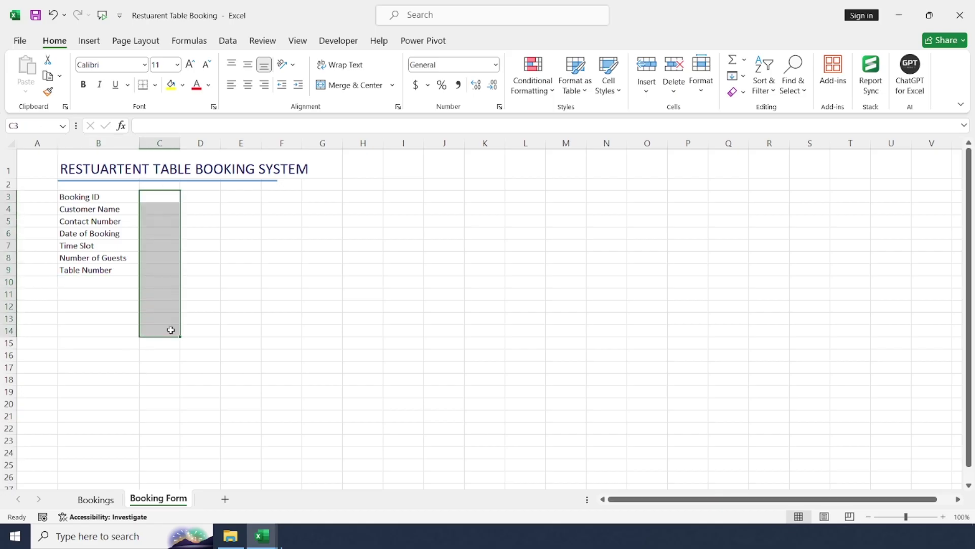
{"action": "left_click", "coordinate": [105, 281]}
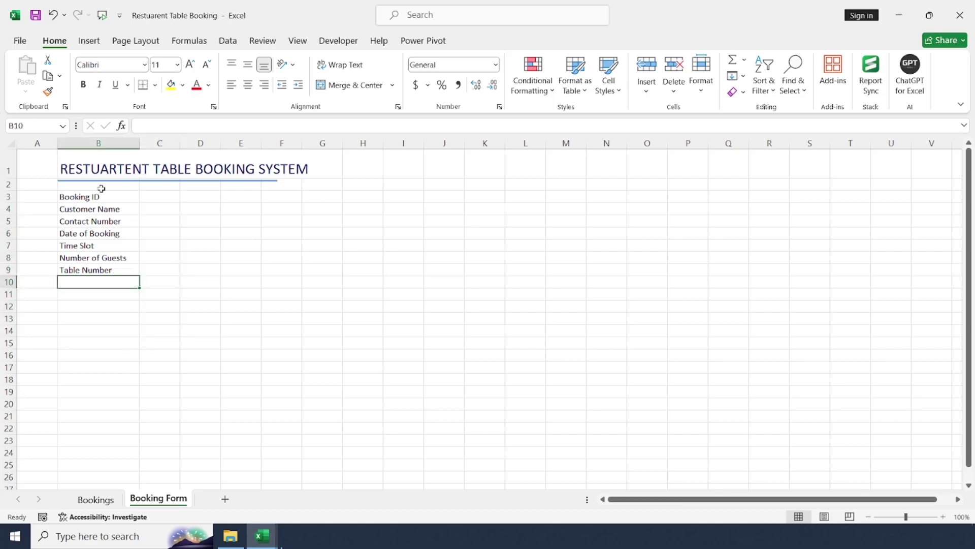
{"action": "left_click_drag", "start_coordinate": [103, 201], "coordinate": [113, 268]}
{"action": "left_click_drag", "start_coordinate": [155, 194], "coordinate": [159, 274]}
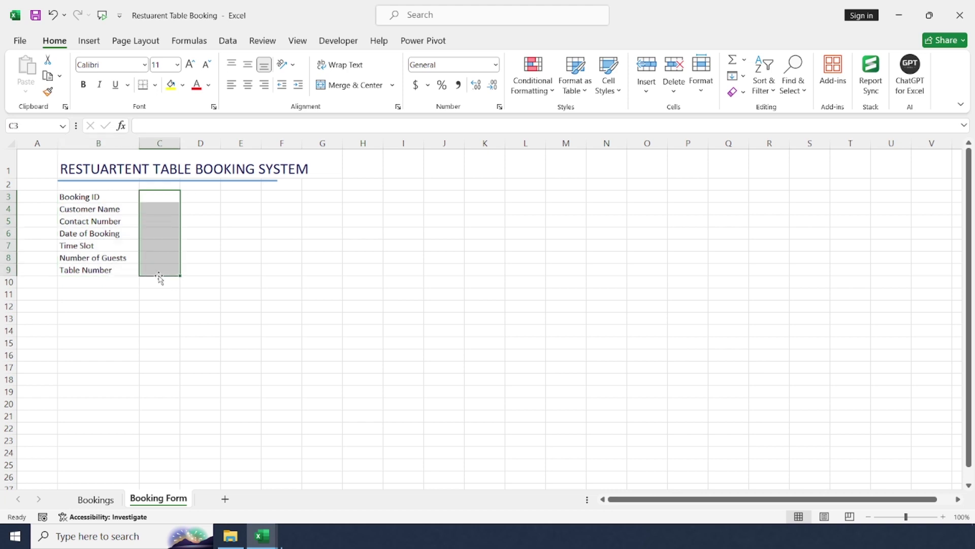
{"action": "left_click", "coordinate": [93, 281]}
{"action": "left_click", "coordinate": [159, 248]}
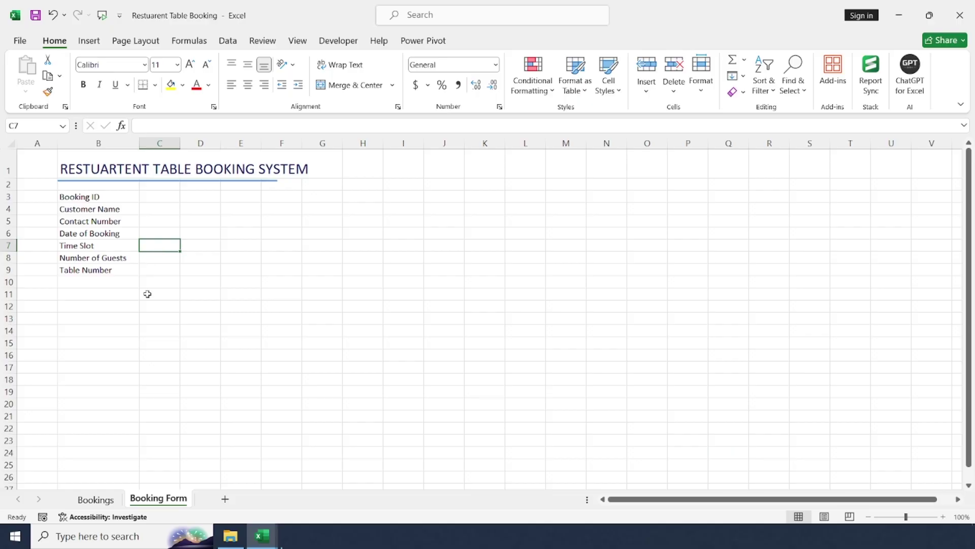
Add a List validation to C7 with source '6:00 PM - 8:00 PM, 8:00 PM - 10 PM'
{"action": "left_click", "coordinate": [236, 41]}
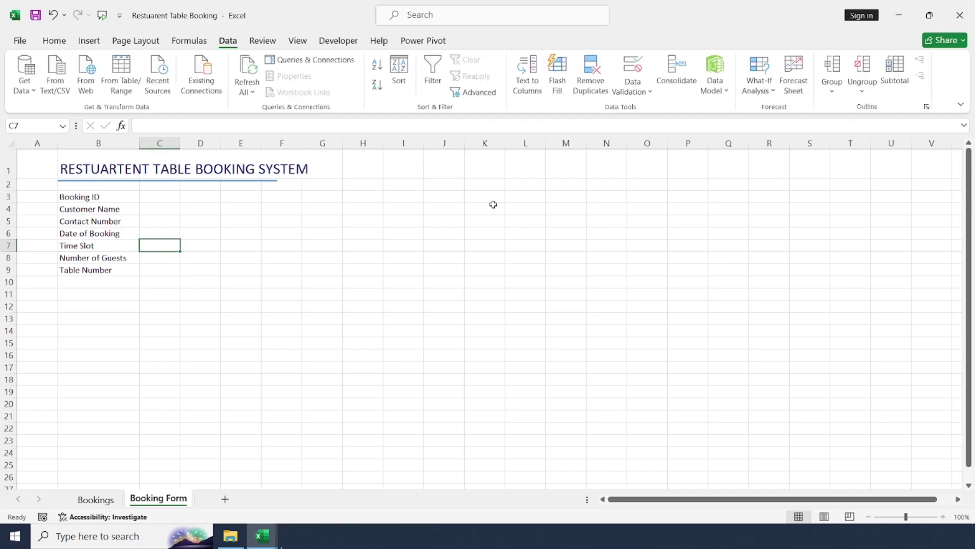
{"action": "left_click", "coordinate": [635, 92]}
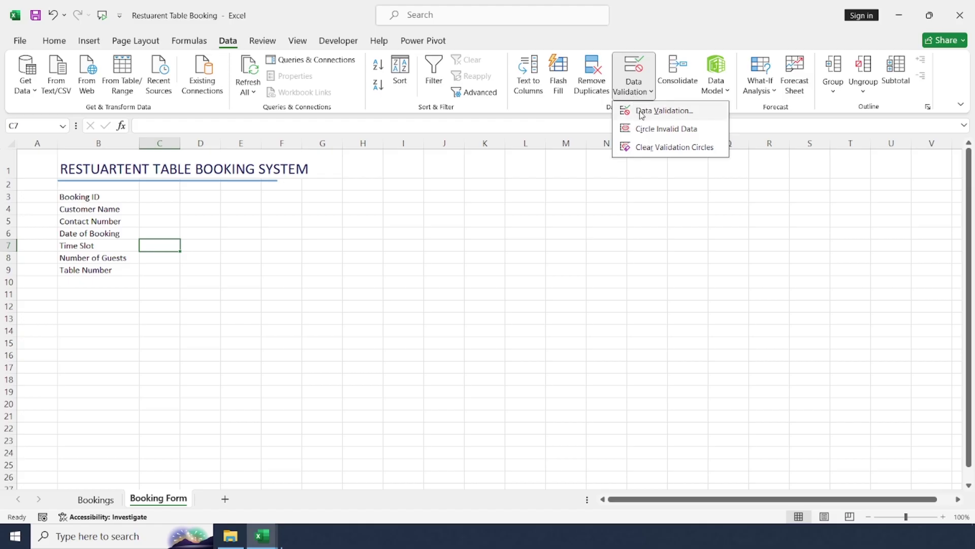
{"action": "left_click", "coordinate": [641, 110]}
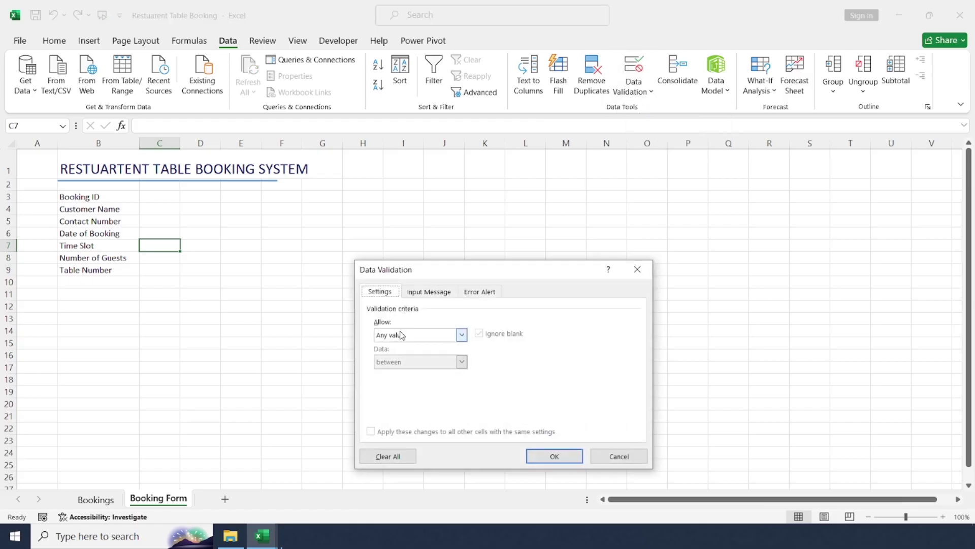
{"action": "left_click", "coordinate": [402, 335]}
{"action": "left_click", "coordinate": [398, 375]}
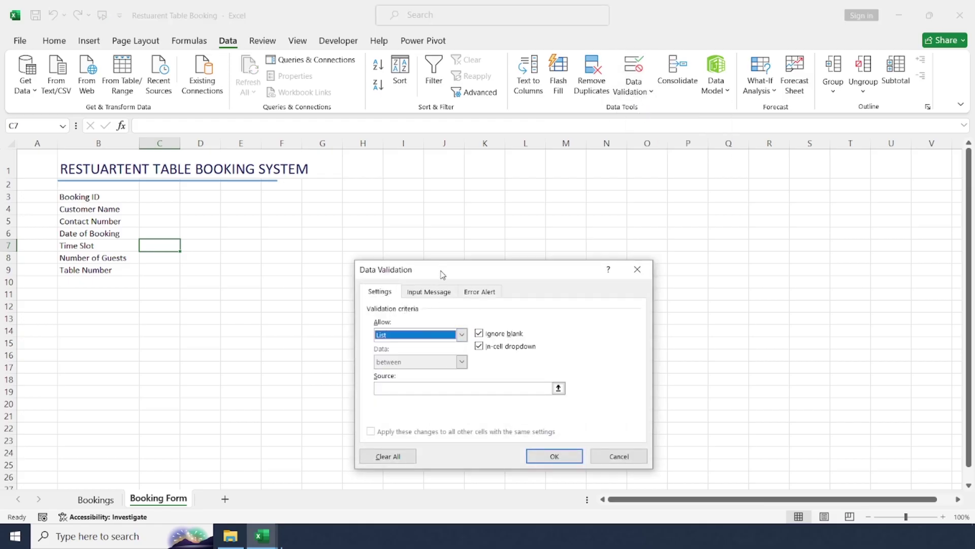
{"action": "left_click_drag", "start_coordinate": [444, 274], "coordinate": [332, 185]}
{"action": "left_click", "coordinate": [312, 300]}
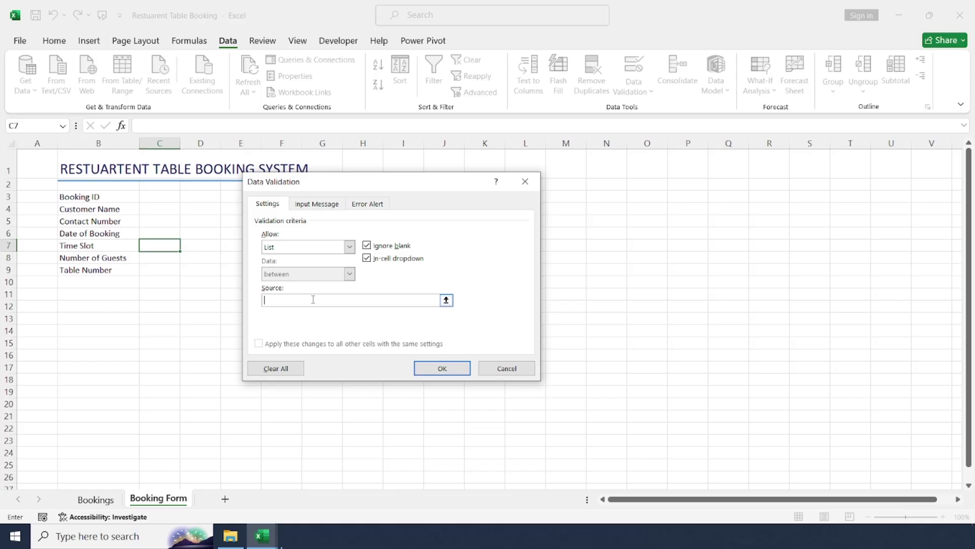
{"action": "type", "text": "6:00 PM"}
{"action": "type", "text": "- 8:00 PM"}
{"action": "type", "text": ", 8"}
{"action": "type", "text": ":00"}
{"action": "type", "text": "PM"}
{"action": "type", "text": "+$"}
{"action": "key", "text": "BackSpace"}
{"action": "key", "text": "BackSpace"}
{"action": "key", "text": "BackSpace"}
{"action": "key", "text": "BackSpace"}
{"action": "type", "text": "PM - 10 PM"}
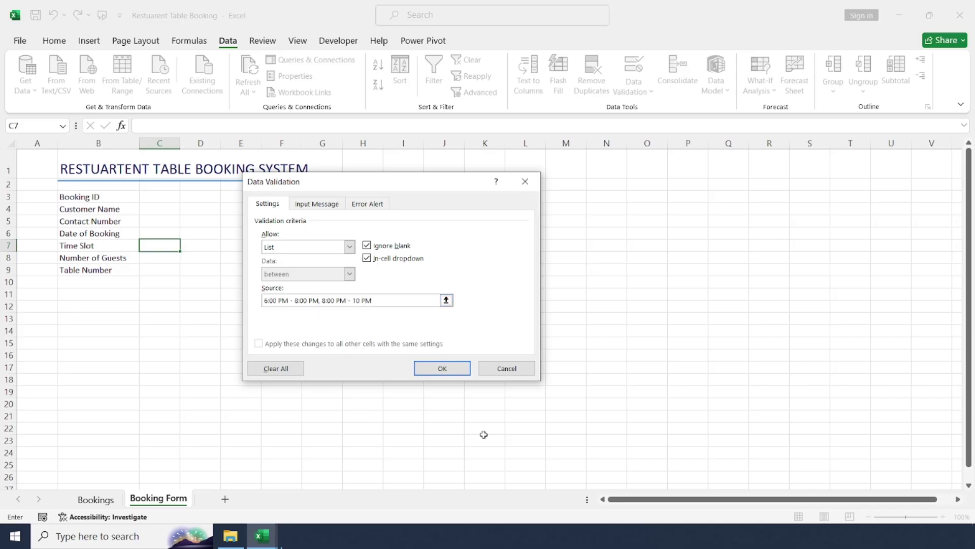
{"action": "left_click", "coordinate": [446, 366]}
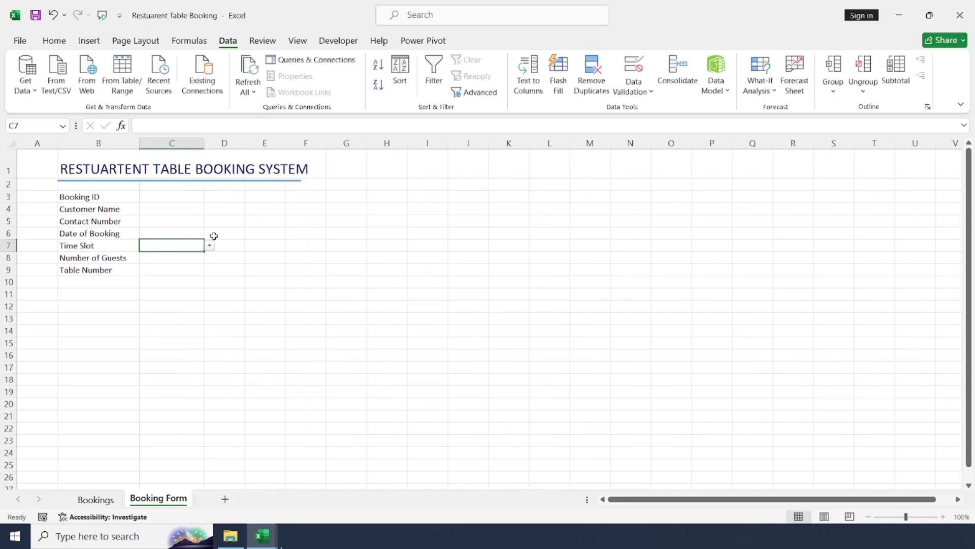
{"action": "left_click", "coordinate": [208, 245]}
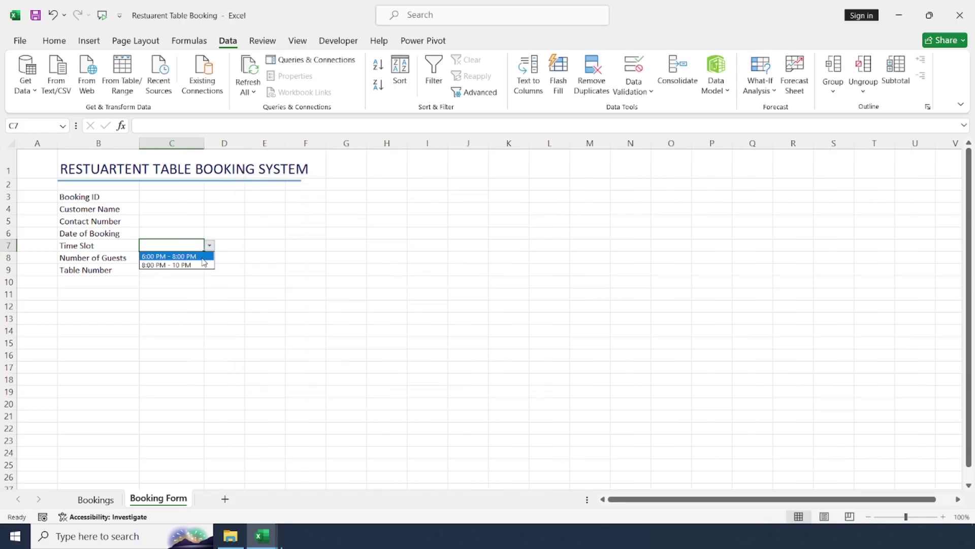
Choose 8:00 PM - 10 PM as the time slot and delete the Booking ID row
{"action": "left_click", "coordinate": [198, 265]}
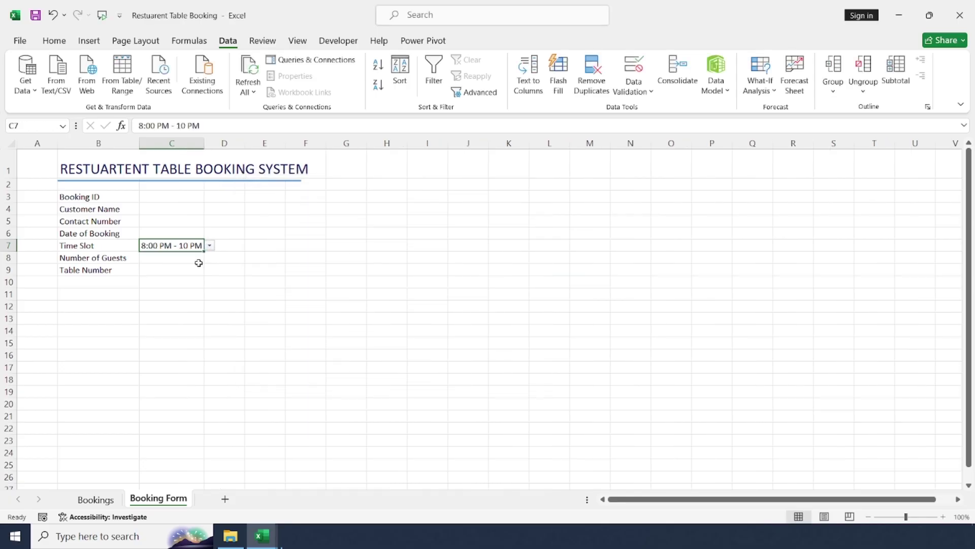
{"action": "left_click", "coordinate": [150, 267]}
{"action": "left_click", "coordinate": [8, 197]}
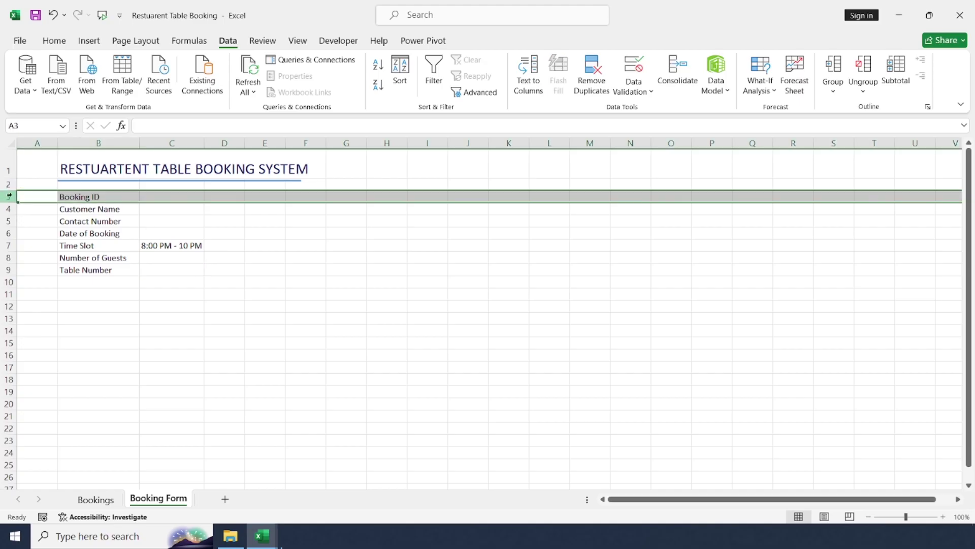
{"action": "right_click", "coordinate": [124, 196]}
{"action": "left_click", "coordinate": [161, 339]}
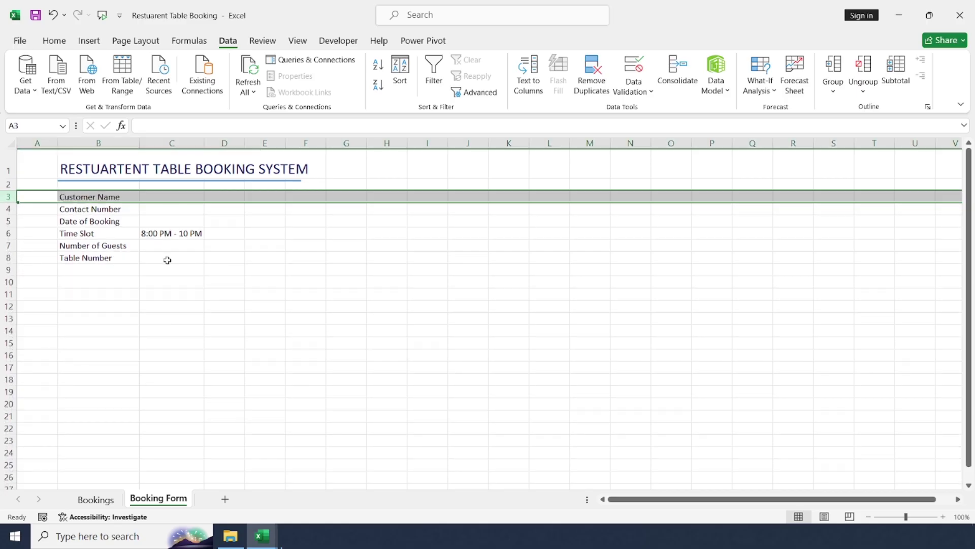
Give the Table Number cell C8 a List validation with source 1,2,3,4,5
{"action": "left_click", "coordinate": [167, 260]}
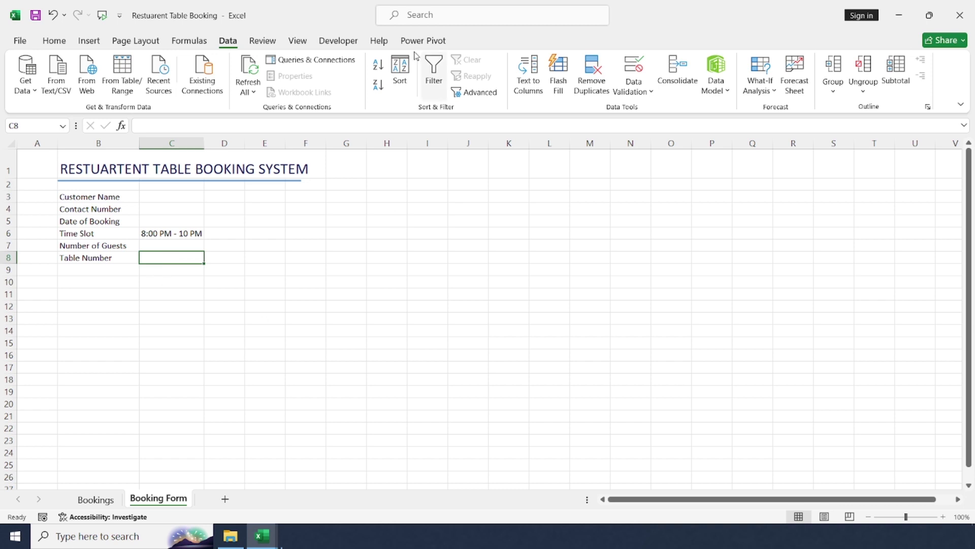
{"action": "left_click", "coordinate": [630, 96]}
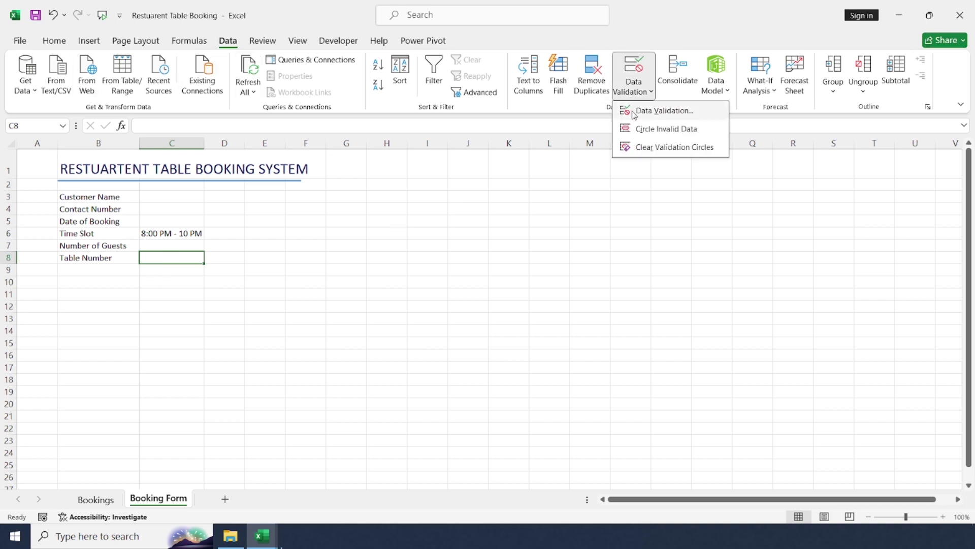
{"action": "left_click", "coordinate": [657, 107]}
{"action": "left_click", "coordinate": [311, 246]}
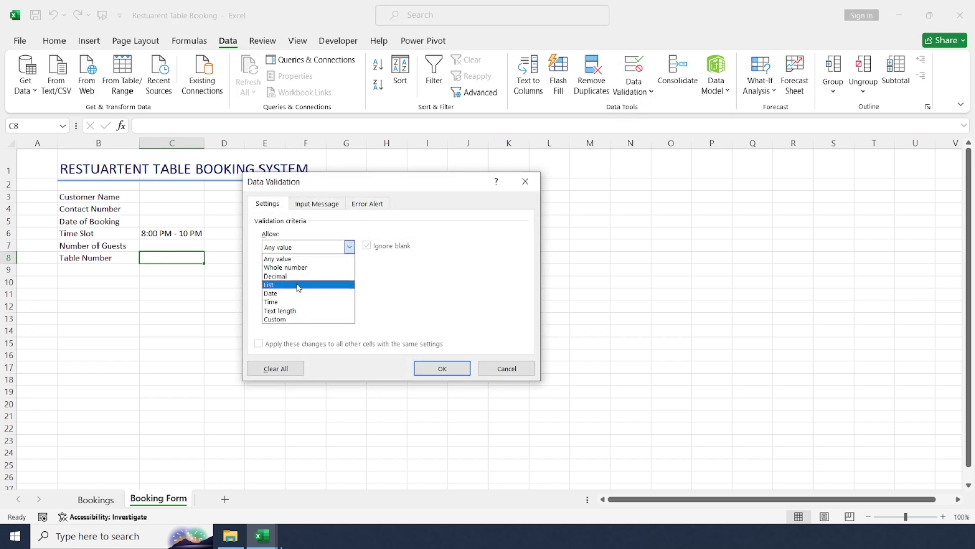
{"action": "left_click", "coordinate": [294, 284]}
{"action": "left_click", "coordinate": [294, 300]}
{"action": "type", "text": "1,"}
{"action": "type", "text": "3"}
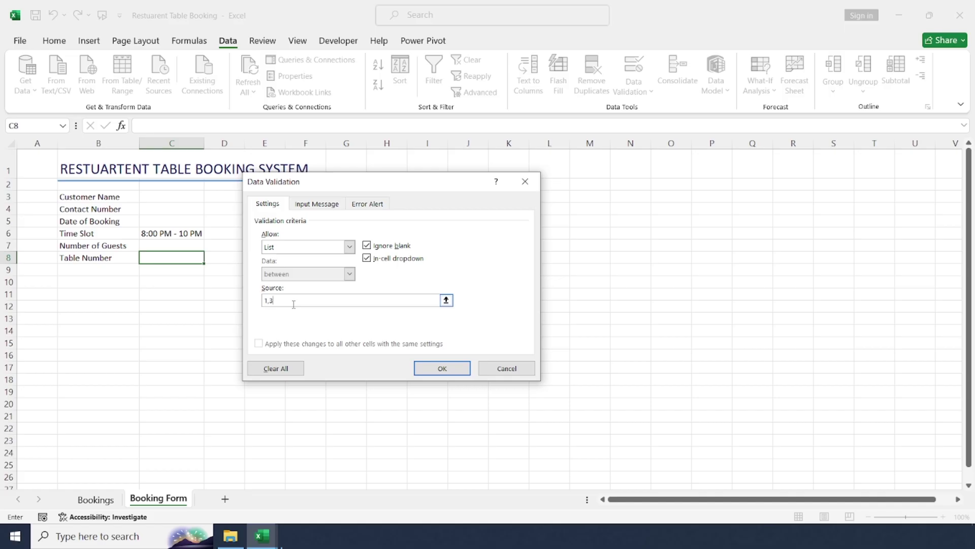
{"action": "key", "text": "BackSpace"}
{"action": "type", "text": "2,3,4,5"}
{"action": "key", "text": "Return"}
{"action": "left_click", "coordinate": [118, 294]}
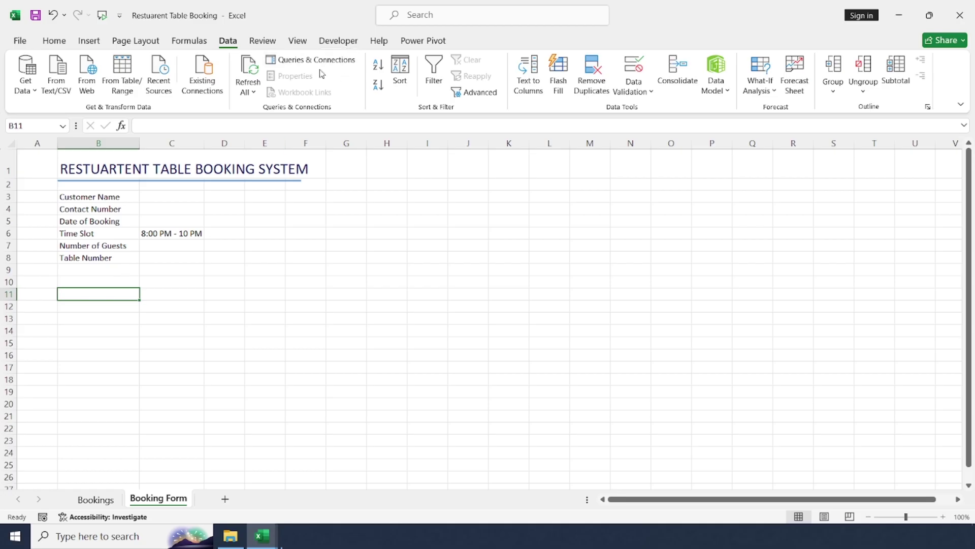
Draw a Form Control button across B10:C12 below the form
{"action": "left_click", "coordinate": [355, 43]}
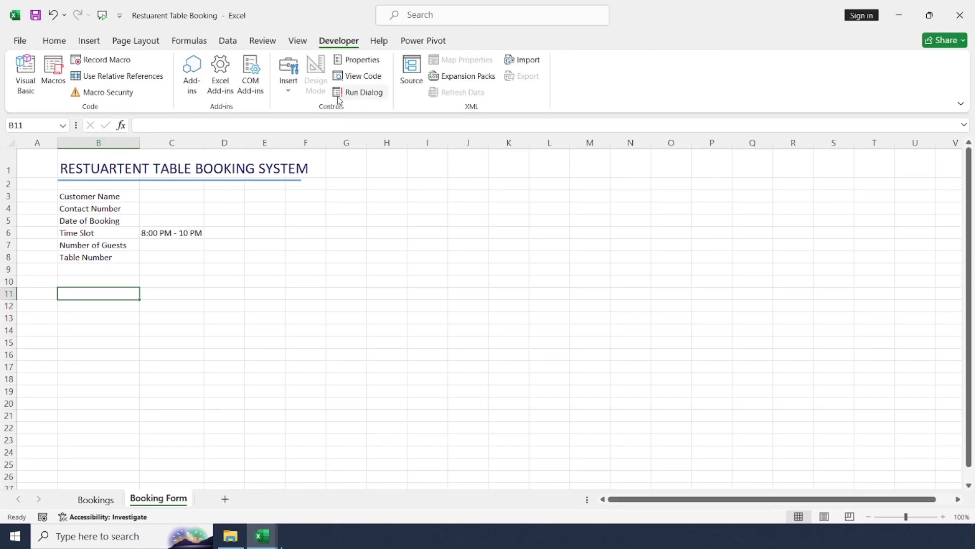
{"action": "left_click", "coordinate": [288, 93]}
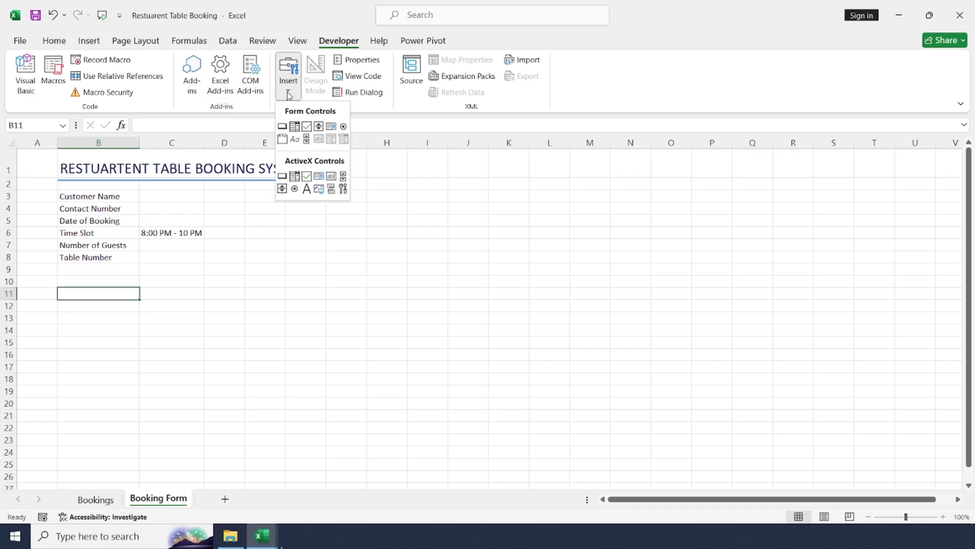
{"action": "left_click", "coordinate": [282, 126]}
{"action": "mouse_move", "coordinate": [106, 285]}
{"action": "left_mouse_down"}
{"action": "mouse_move", "coordinate": [115, 316]}
{"action": "mouse_move", "coordinate": [195, 313]}
{"action": "left_mouse_up"}
Change the button's caption to Submit
{"action": "right_click", "coordinate": [160, 298]}
{"action": "left_click", "coordinate": [205, 366]}
{"action": "key", "text": "ctrl+a"}
{"action": "key", "text": "BackSpace"}
{"action": "type", "text": "Submit"}
{"action": "left_click_drag", "start_coordinate": [202, 378], "coordinate": [235, 379]}
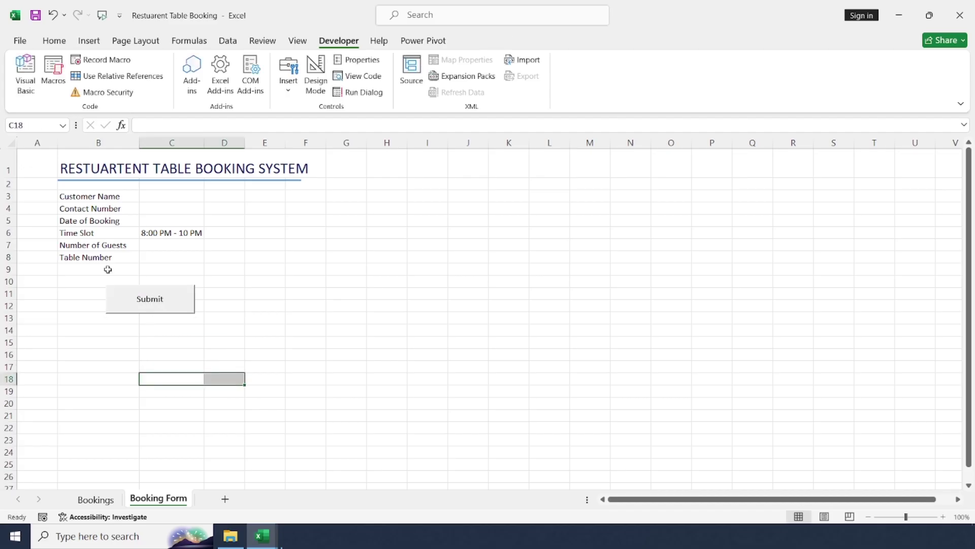
{"action": "left_click", "coordinate": [108, 269]}
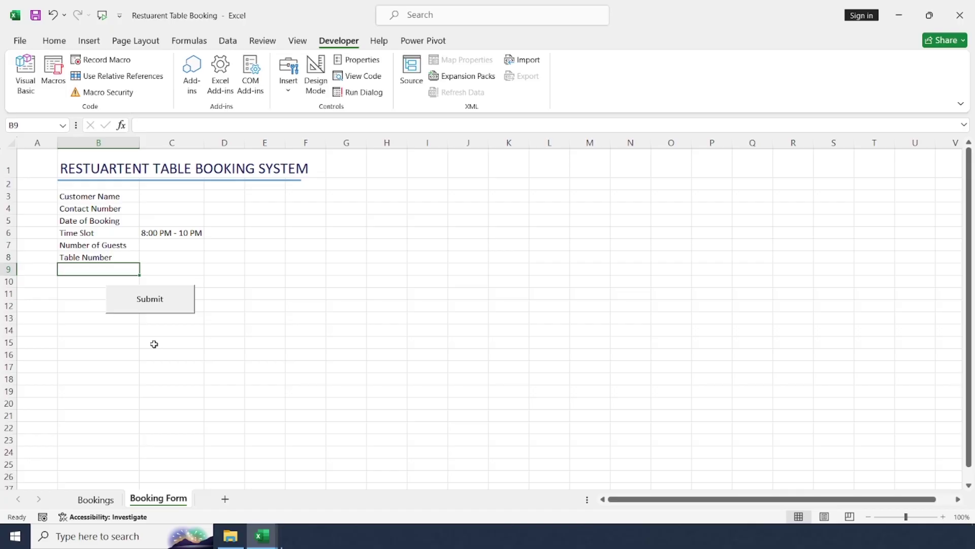
Label B9 Availability and enter the COUNTIFS-based Booked/Available formula in C9
{"action": "type", "text": "Availability"}
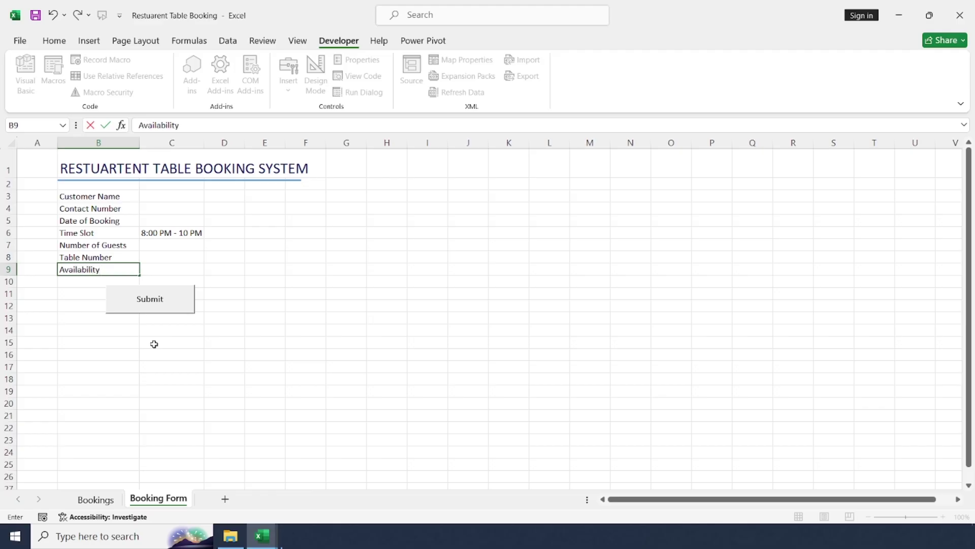
{"action": "key", "text": "Tab"}
{"action": "type", "text": "=IF(COUNTIFS(Bookings!D:D, C5, Bookings!E:E, C6, Bookings!G:G, C8) > 0, \"Booked\", \"Available\")"}
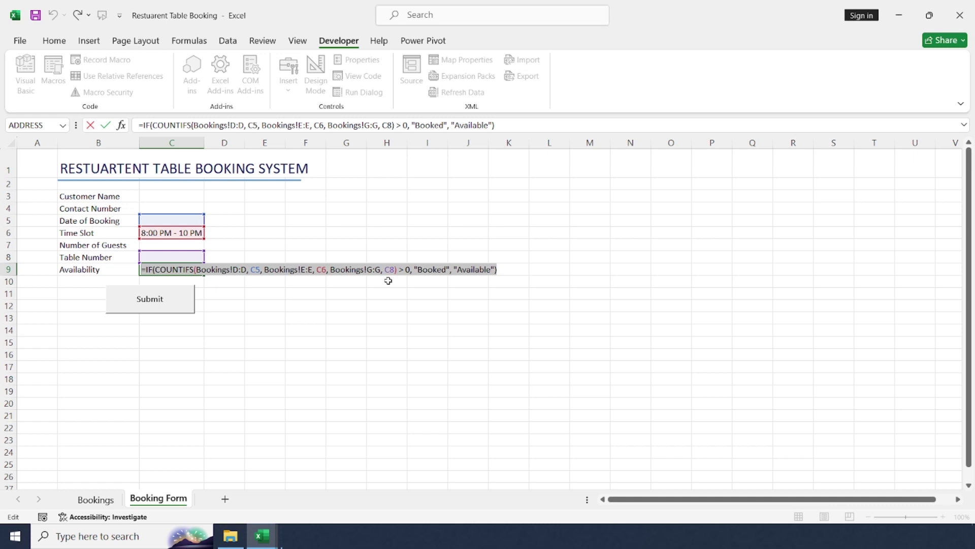
{"action": "key", "text": "Return"}
{"action": "key", "text": "Up"}
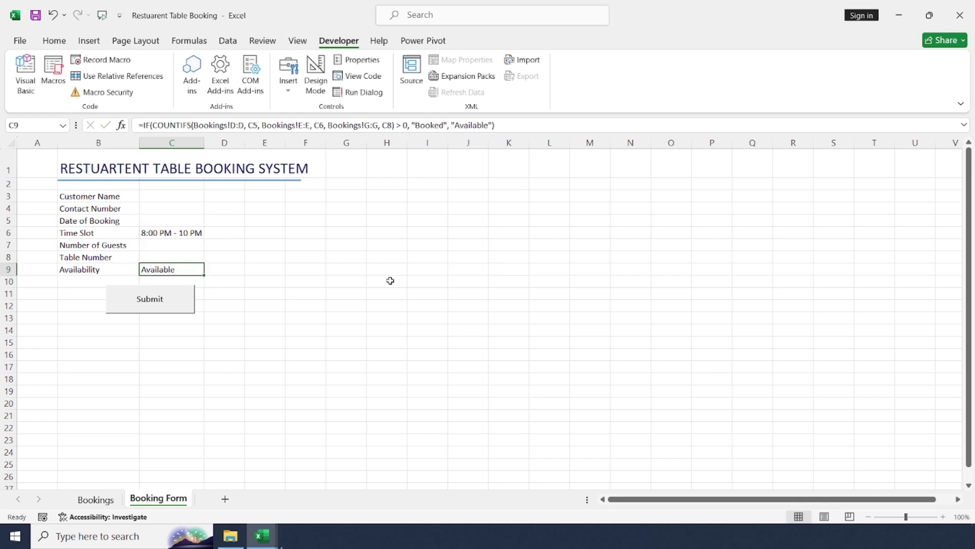
{"action": "left_click", "coordinate": [264, 269]}
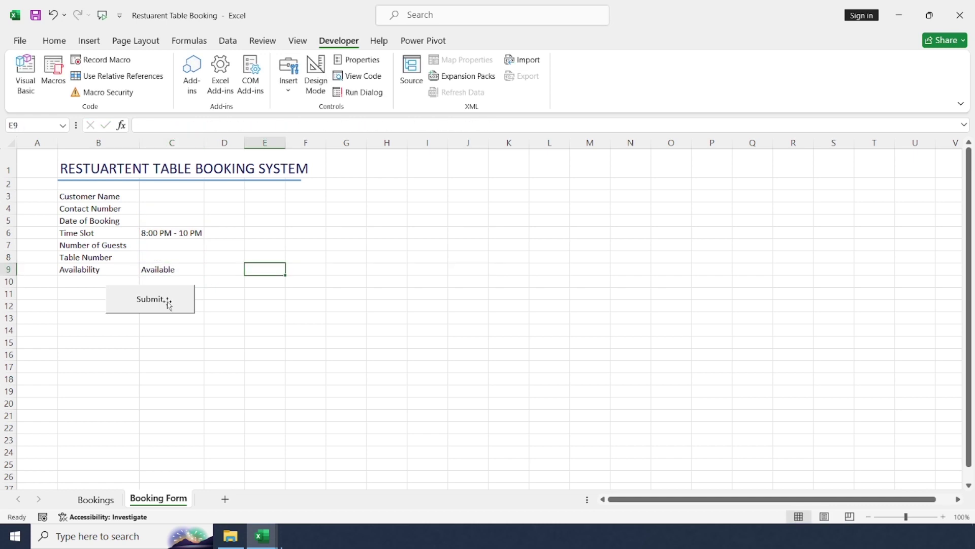
Assign a new macro to the Submit button, bringing up the SubmitBooking code
{"action": "right_click", "coordinate": [168, 303]}
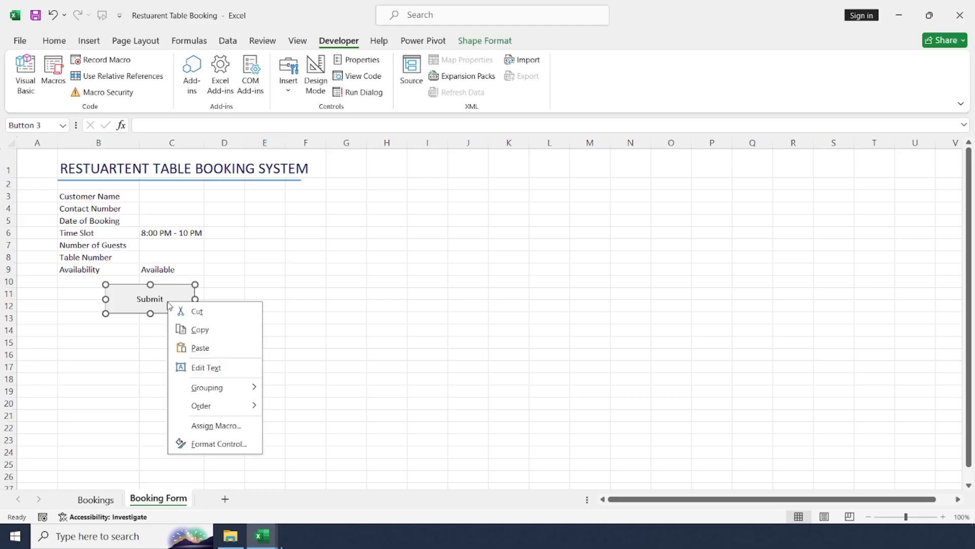
{"action": "left_click", "coordinate": [205, 429]}
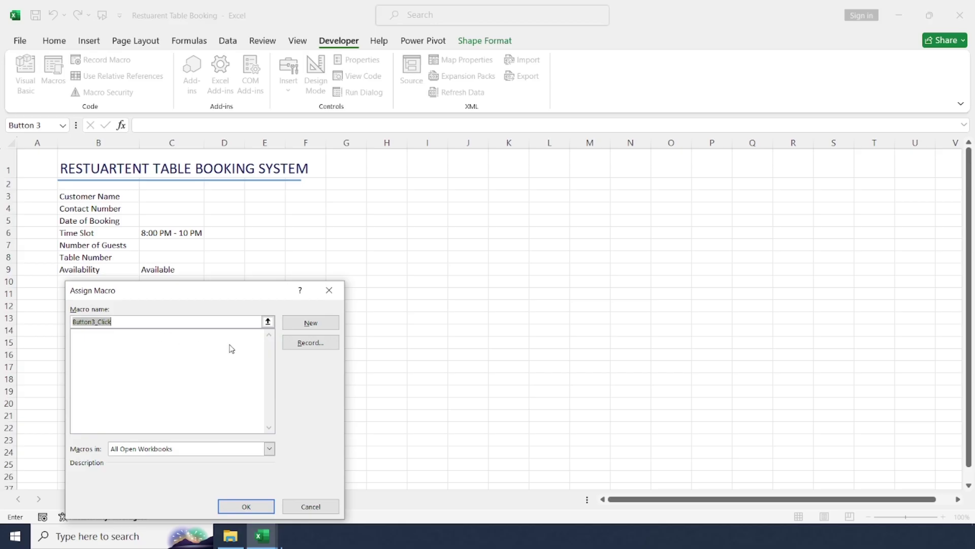
{"action": "left_click", "coordinate": [300, 325]}
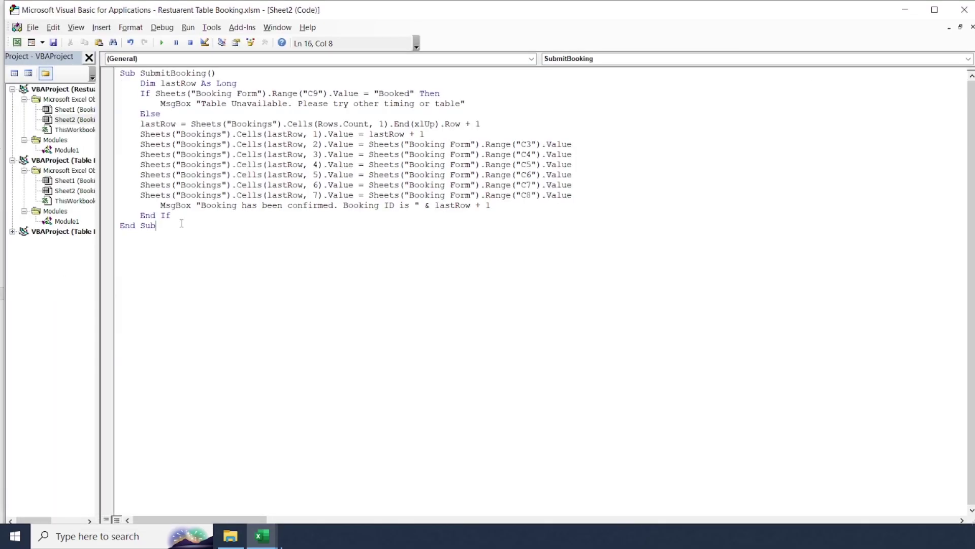
{"action": "left_click_drag", "start_coordinate": [156, 226], "coordinate": [111, 73]}
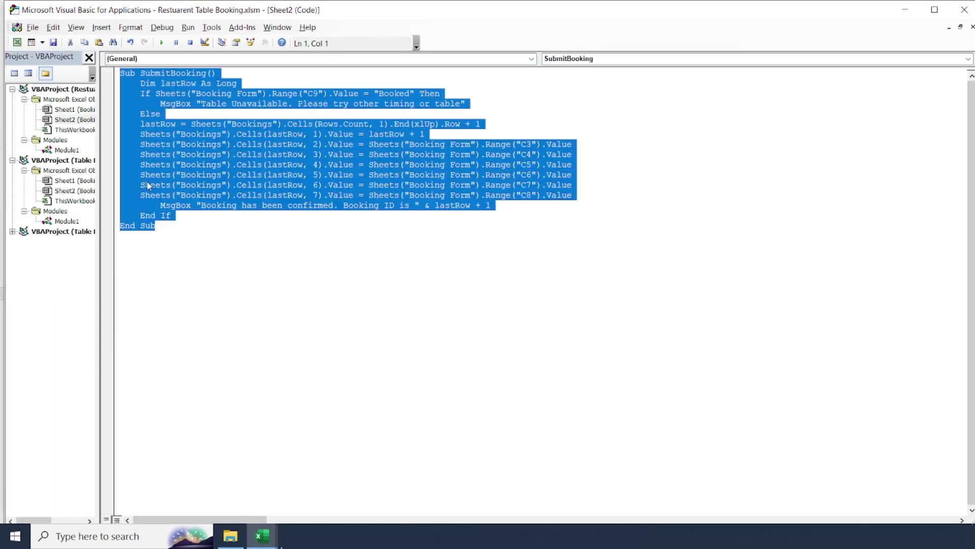
{"action": "left_click", "coordinate": [217, 226]}
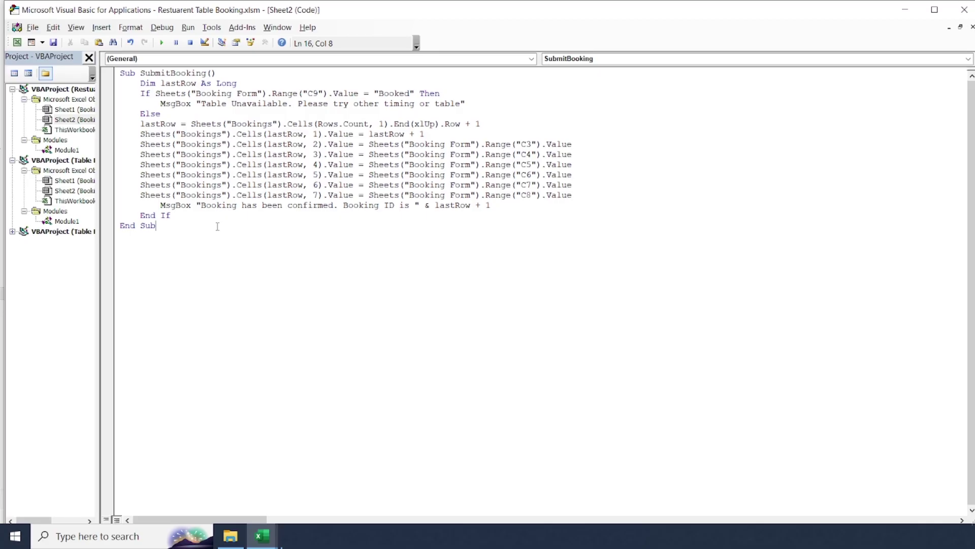
Walk through the lastRow line and the C9 booked check, comparing it with C9's formula
{"action": "left_click", "coordinate": [12, 160]}
{"action": "double_click", "coordinate": [173, 83]}
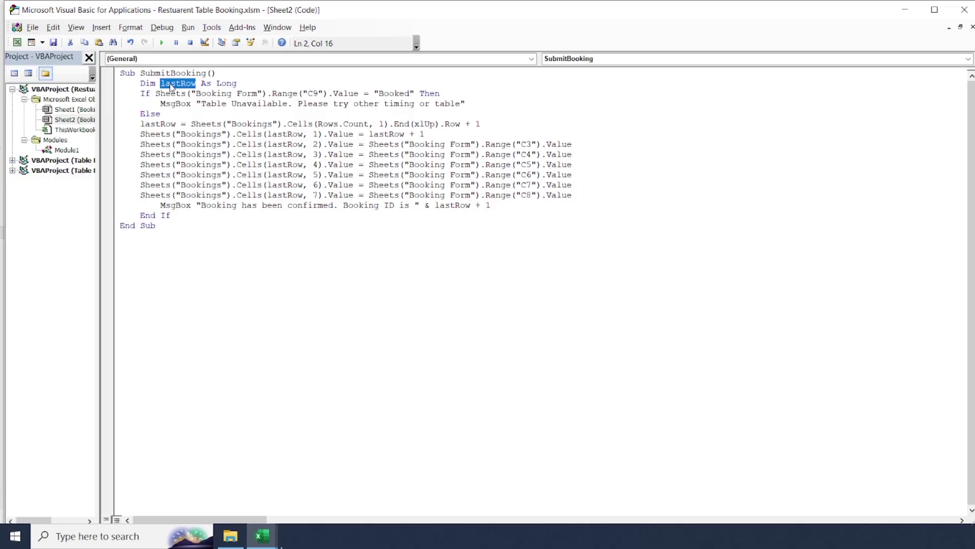
{"action": "left_click", "coordinate": [171, 85]}
{"action": "left_click_drag", "start_coordinate": [139, 124], "coordinate": [507, 125]}
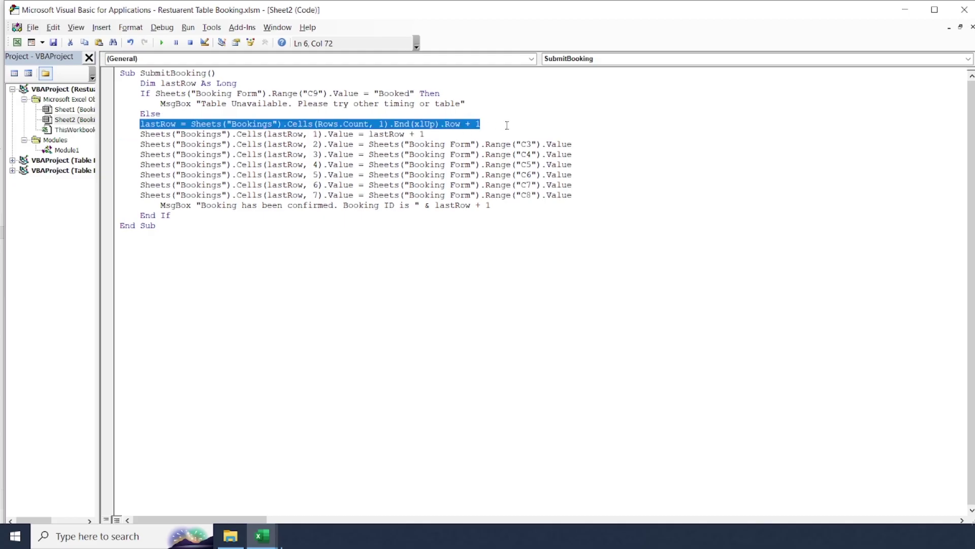
{"action": "left_click_drag", "start_coordinate": [507, 125], "coordinate": [467, 113]}
{"action": "left_click", "coordinate": [224, 113]}
{"action": "key", "text": "alt+F11"}
{"action": "left_click", "coordinate": [156, 270]}
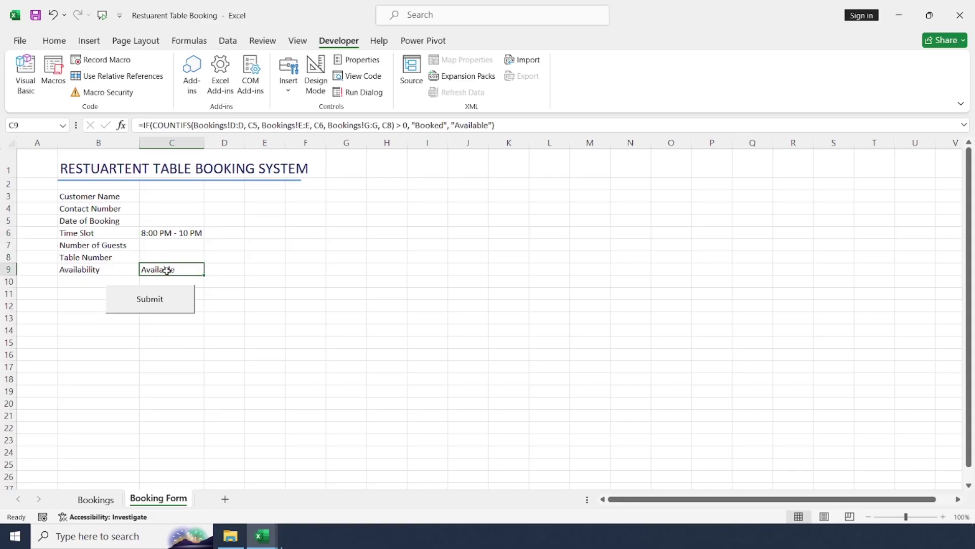
{"action": "key", "text": "alt+F11"}
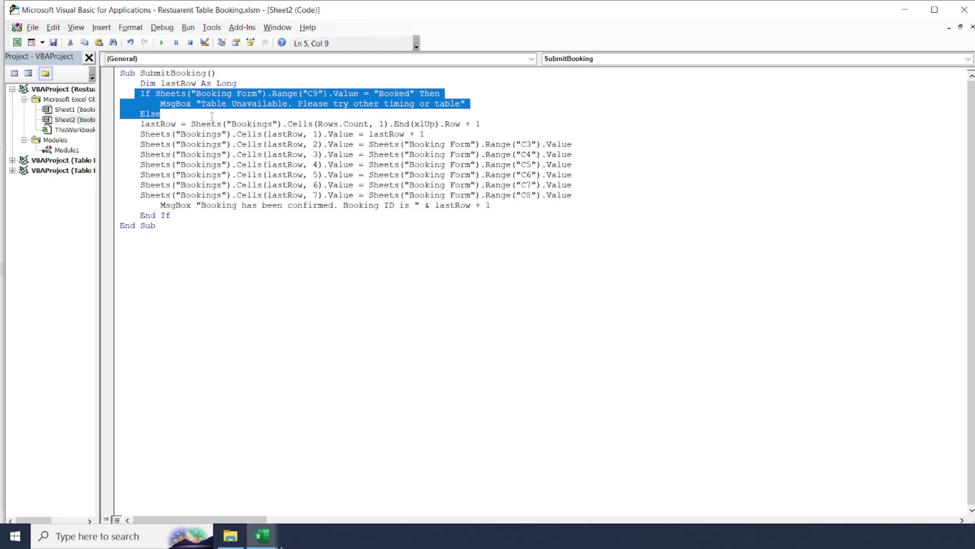
Review the unavailable message, copy-to-Bookings lines and confirmation message, then close the editor
{"action": "left_click_drag", "start_coordinate": [171, 114], "coordinate": [160, 103]}
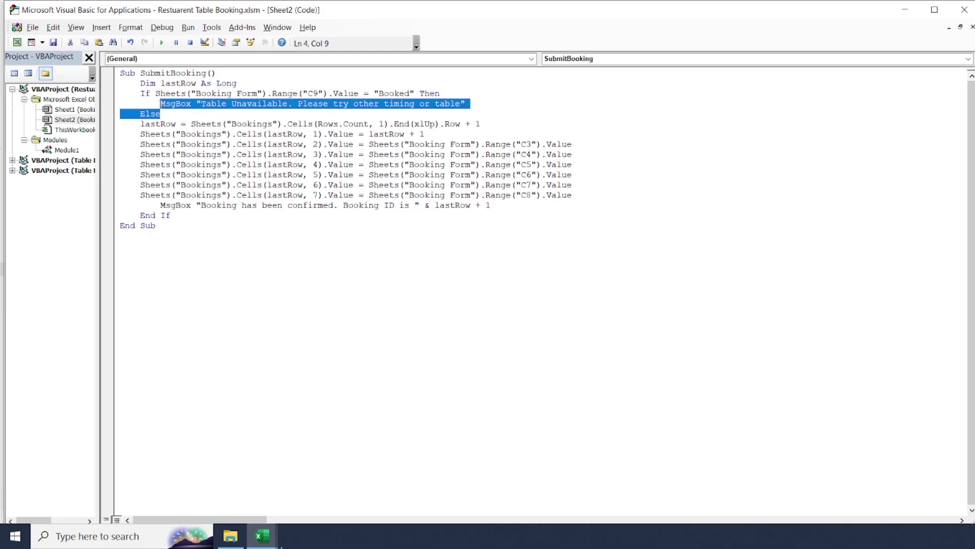
{"action": "left_click", "coordinate": [166, 118]}
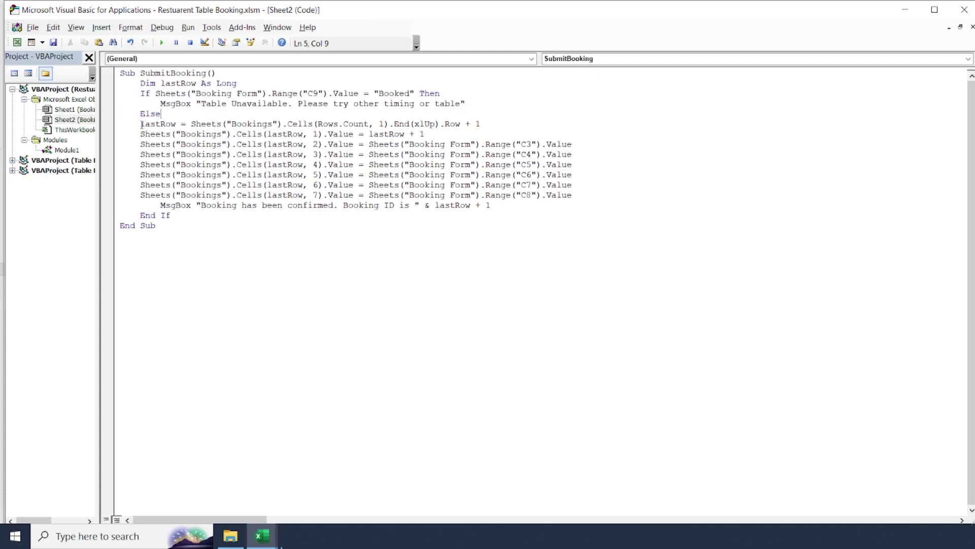
{"action": "left_click_drag", "start_coordinate": [135, 134], "coordinate": [587, 193]}
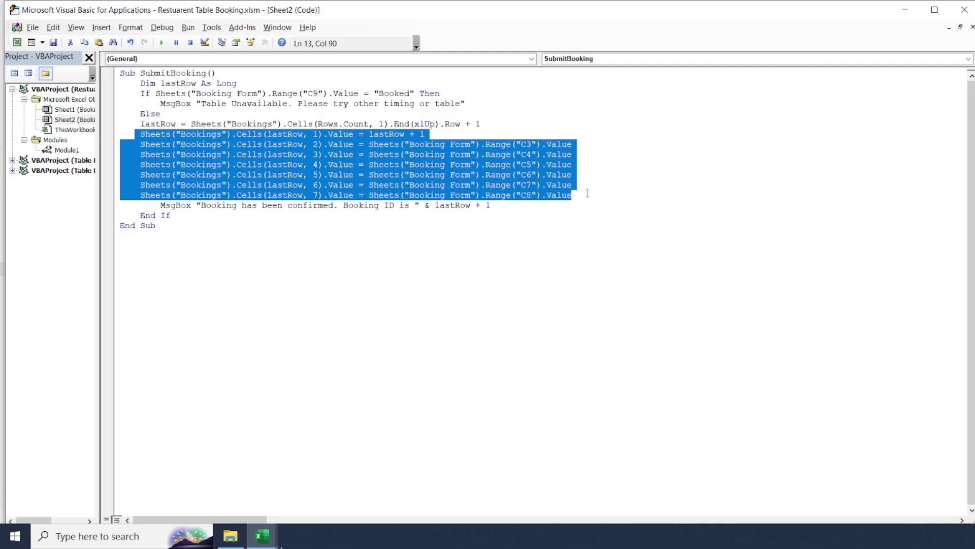
{"action": "left_click", "coordinate": [587, 193]}
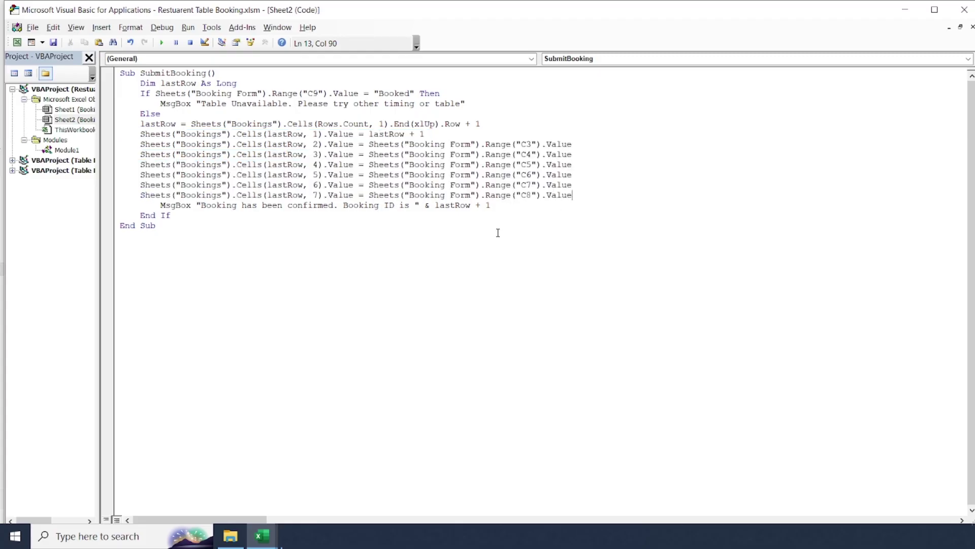
{"action": "left_click_drag", "start_coordinate": [491, 205], "coordinate": [160, 206]}
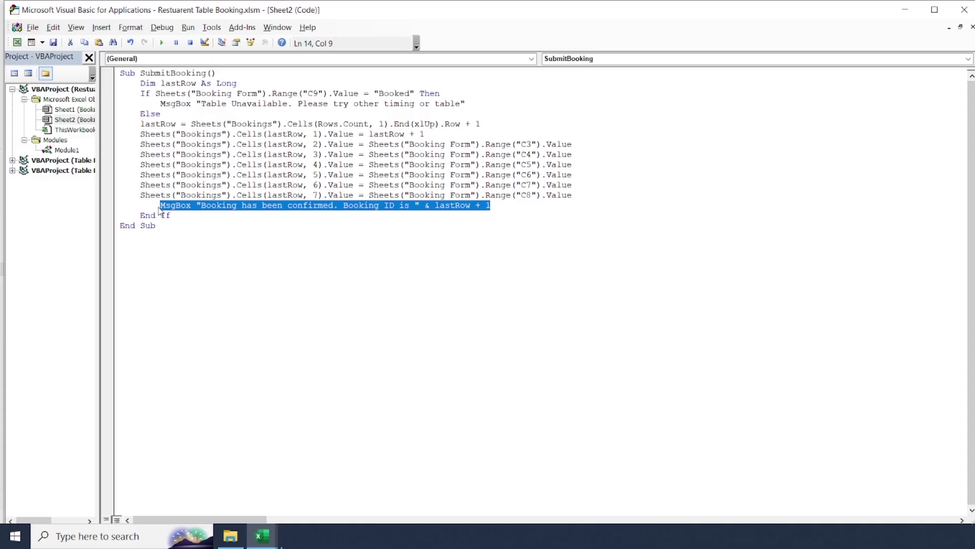
{"action": "left_click", "coordinate": [718, 73]}
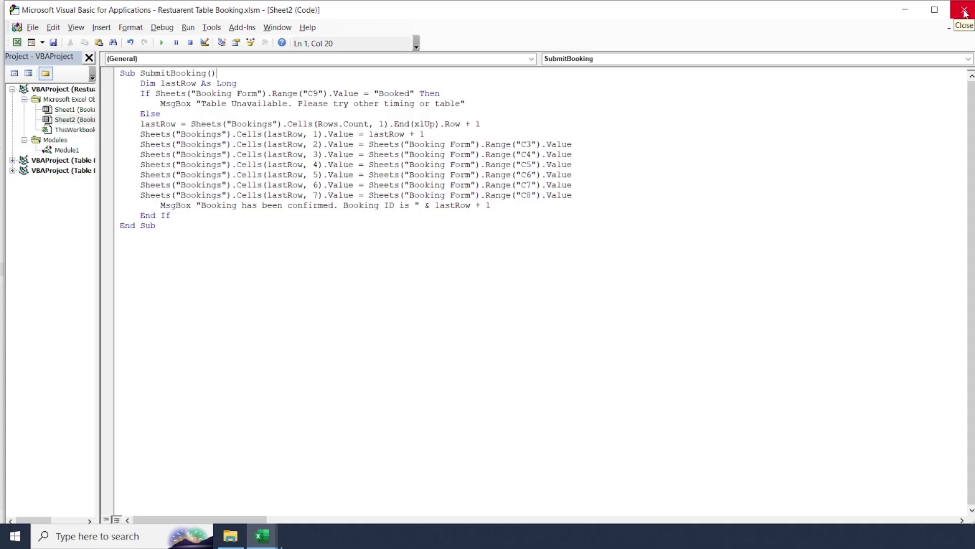
{"action": "left_click", "coordinate": [965, 12]}
Hide the sheet gridlines and widen column C to about 15.44
{"action": "left_click_drag", "start_coordinate": [107, 195], "coordinate": [98, 270]}
{"action": "left_click", "coordinate": [224, 317]}
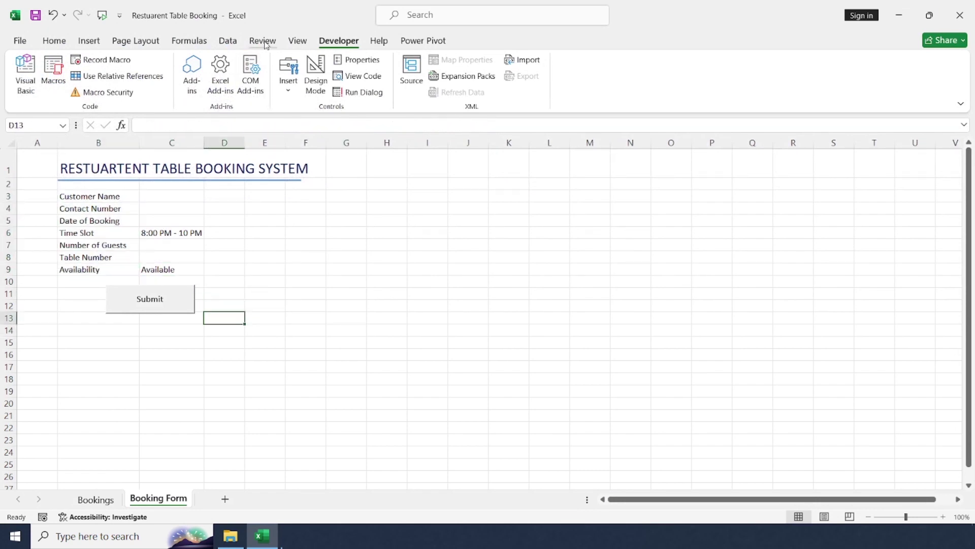
{"action": "left_click", "coordinate": [297, 41]}
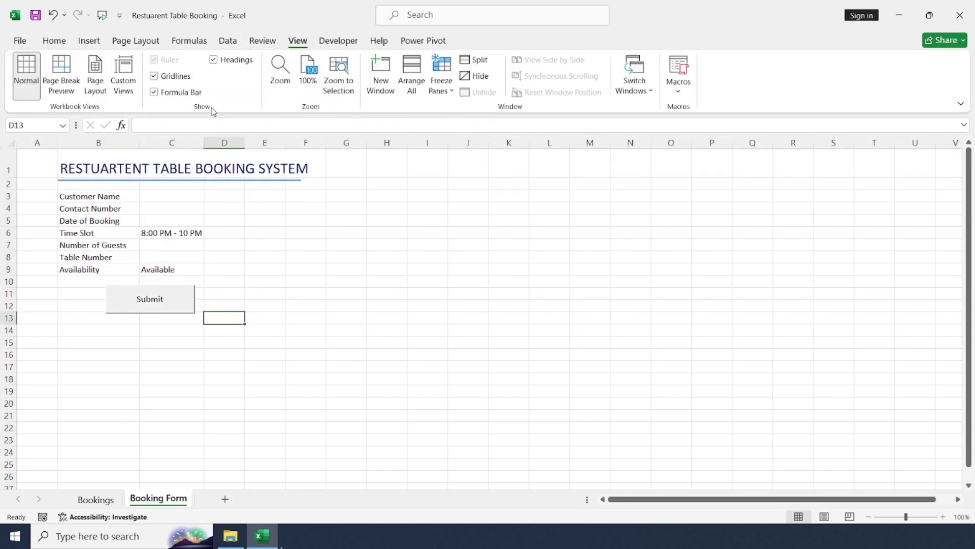
{"action": "left_click", "coordinate": [179, 83]}
{"action": "left_click", "coordinate": [291, 355]}
{"action": "left_click", "coordinate": [386, 366]}
{"action": "left_click", "coordinate": [96, 196]}
{"action": "left_click_drag", "start_coordinate": [204, 142], "coordinate": [213, 142]}
{"action": "left_click", "coordinate": [179, 241]}
Centre the text in the form cells B3:C9 and put borders around every cell
{"action": "left_click_drag", "start_coordinate": [71, 198], "coordinate": [159, 269]}
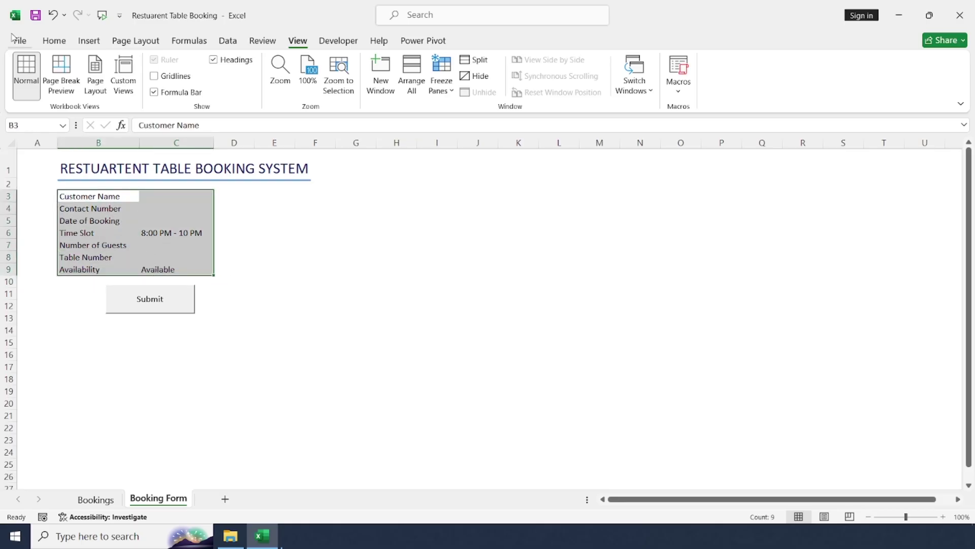
{"action": "left_click", "coordinate": [54, 41]}
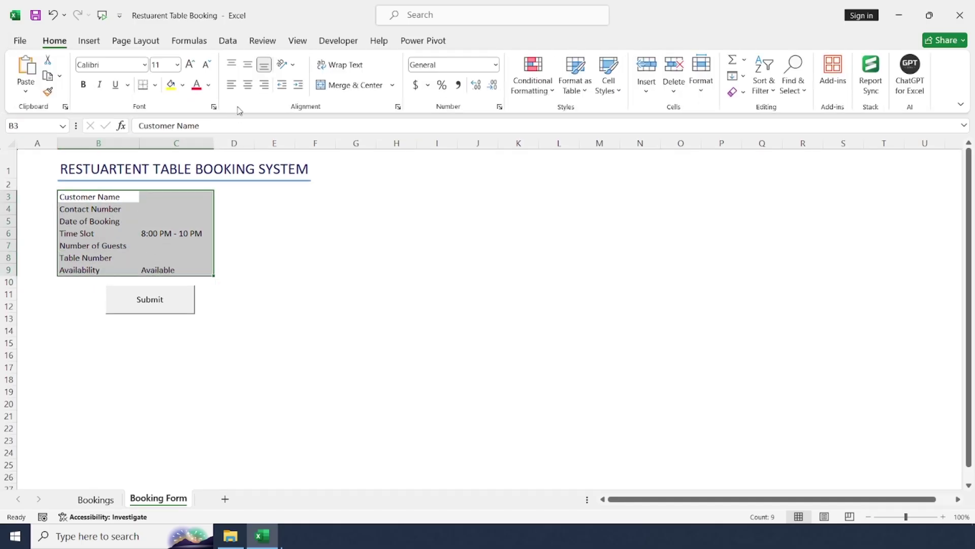
{"action": "left_click", "coordinate": [250, 85]}
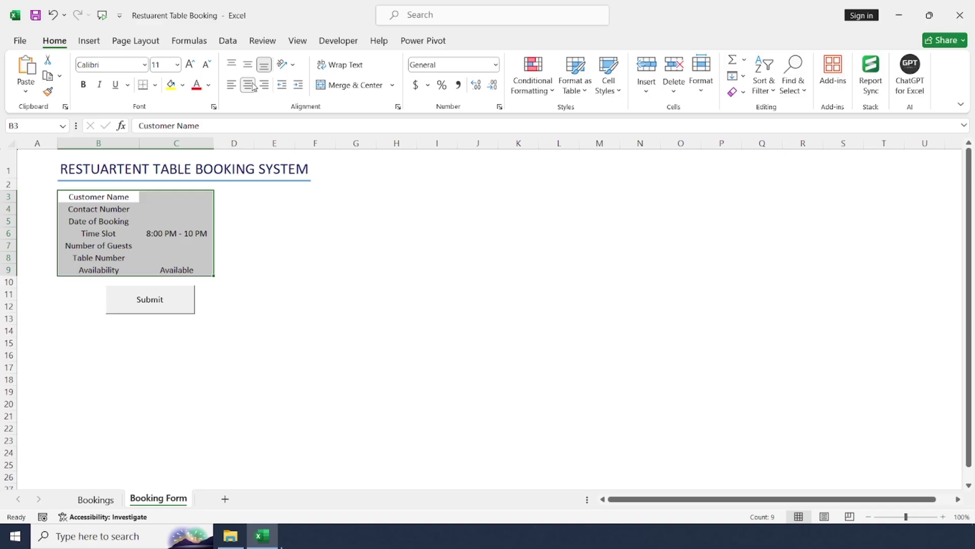
{"action": "left_click", "coordinate": [155, 85]}
{"action": "left_click", "coordinate": [176, 213]}
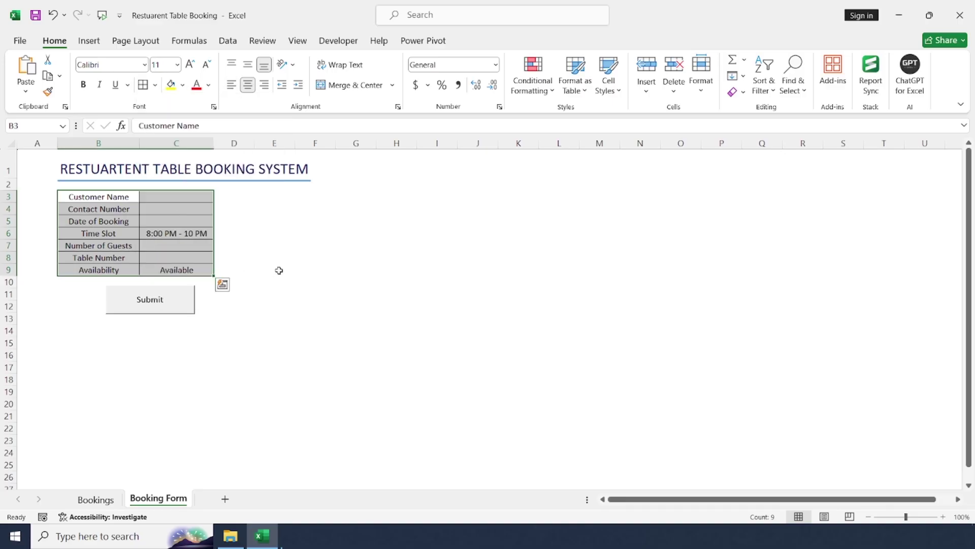
{"action": "left_click", "coordinate": [203, 259]}
Fill input cells C5, C6 and C8 yellow, then select Availability cell C9
{"action": "left_click", "coordinate": [190, 221]}
{"action": "left_click", "coordinate": [198, 234], "text": "ctrl"}
{"action": "left_click", "coordinate": [189, 256], "text": "ctrl"}
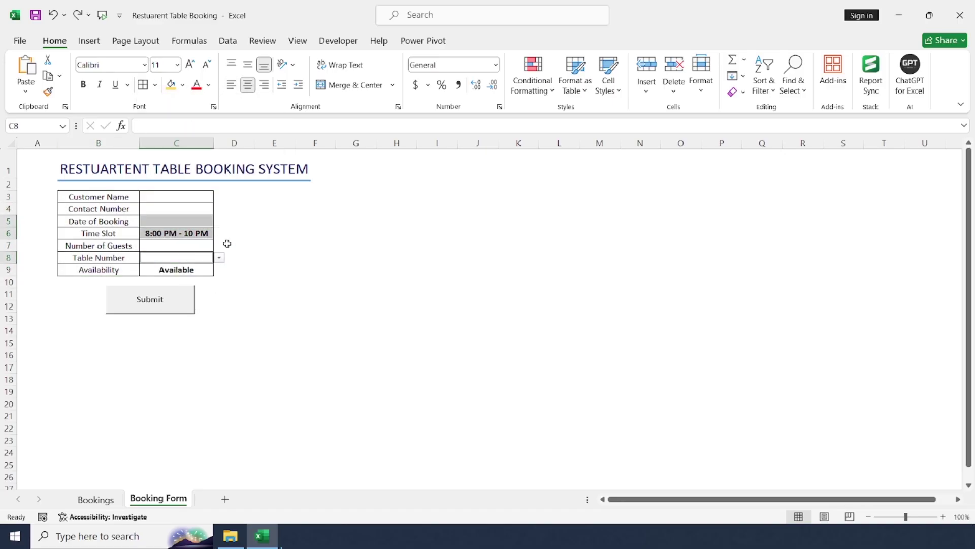
{"action": "left_click", "coordinate": [171, 85]}
{"action": "left_click", "coordinate": [99, 270]}
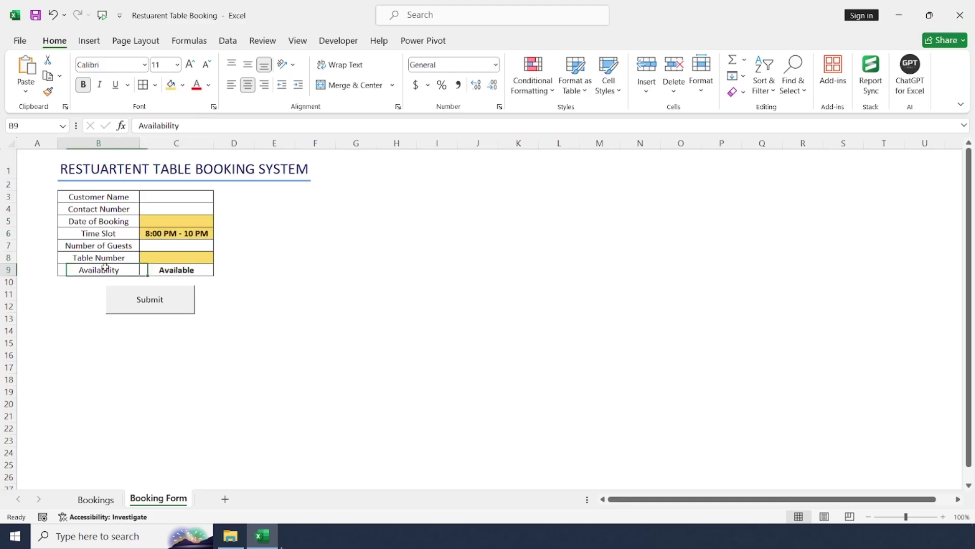
{"action": "left_click", "coordinate": [176, 270]}
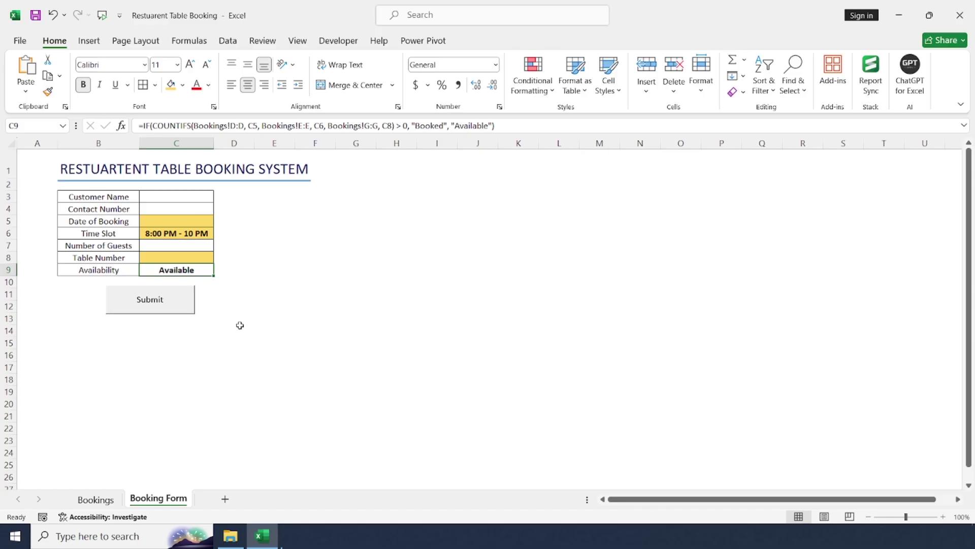
{"action": "left_click", "coordinate": [533, 77]}
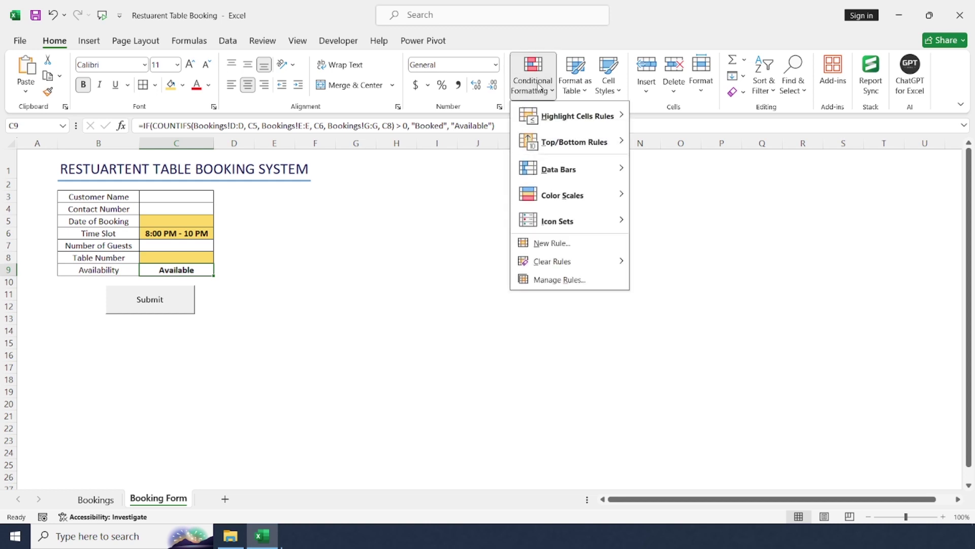
Add a conditional rule giving C9 a green fill when it contains 'Available'
{"action": "left_click", "coordinate": [563, 248]}
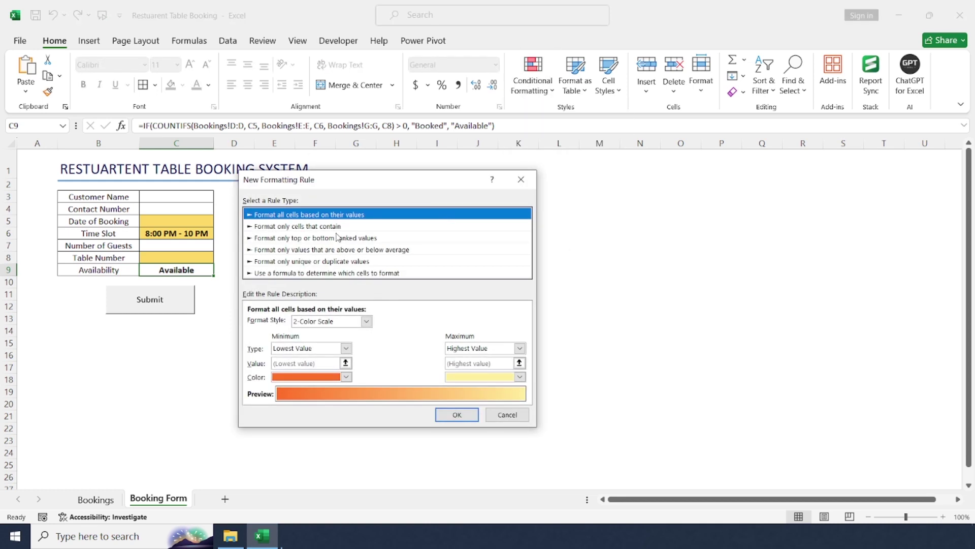
{"action": "left_click", "coordinate": [326, 226]}
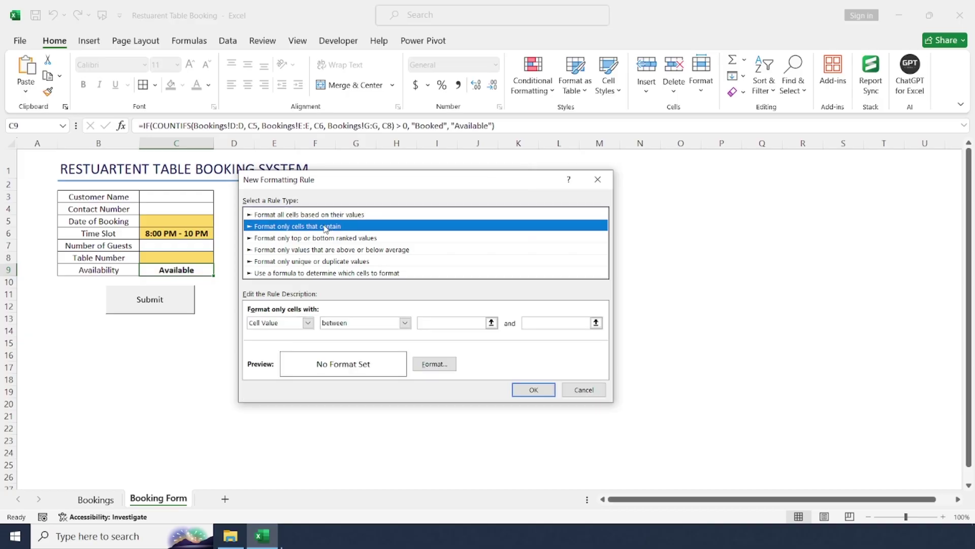
{"action": "left_click", "coordinate": [299, 324]}
{"action": "left_click", "coordinate": [297, 341]}
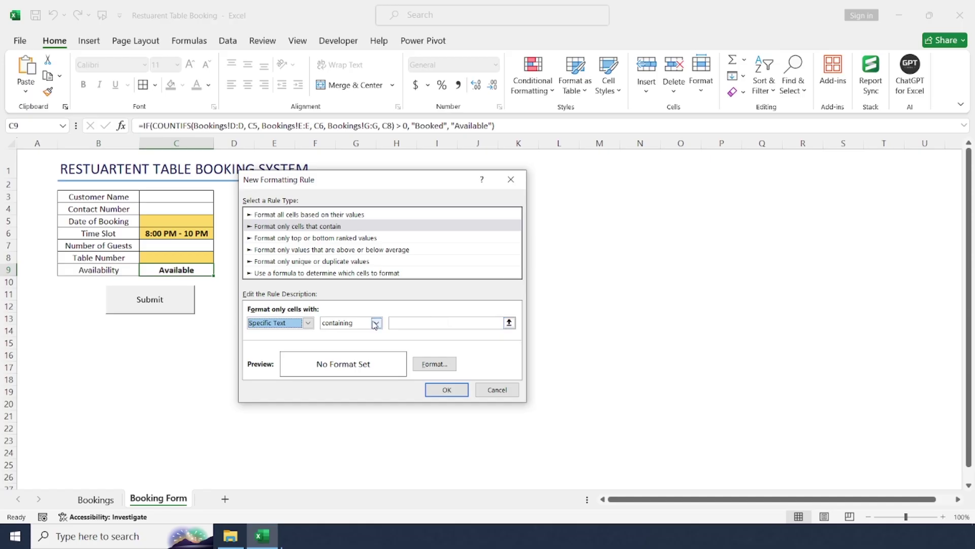
{"action": "left_click", "coordinate": [421, 323]}
{"action": "type", "text": "Available"}
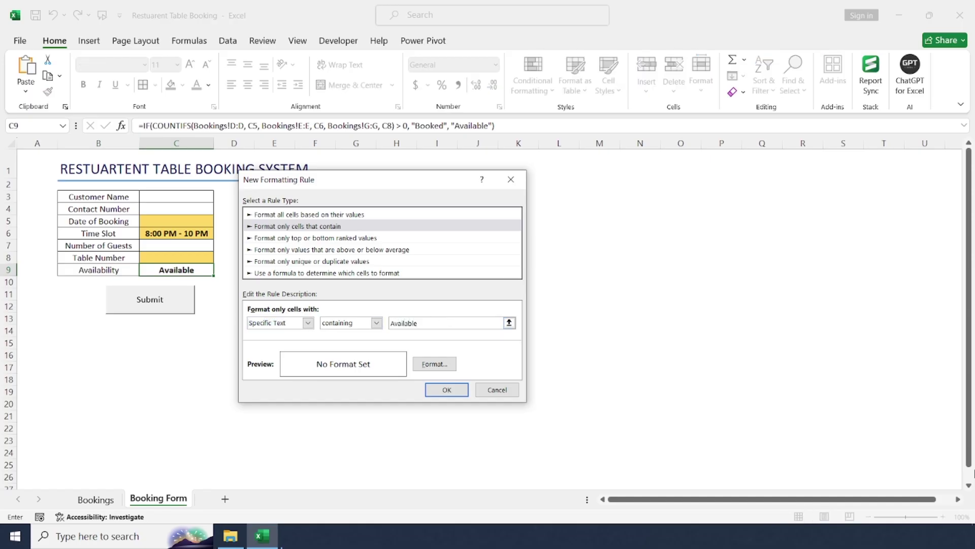
{"action": "left_click", "coordinate": [444, 369]}
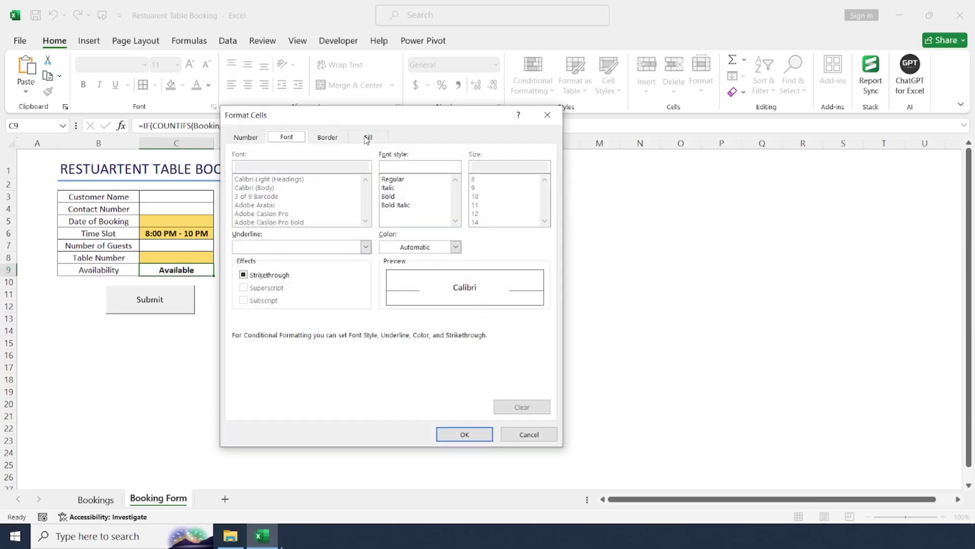
{"action": "left_click", "coordinate": [372, 138]}
{"action": "left_click", "coordinate": [300, 258]}
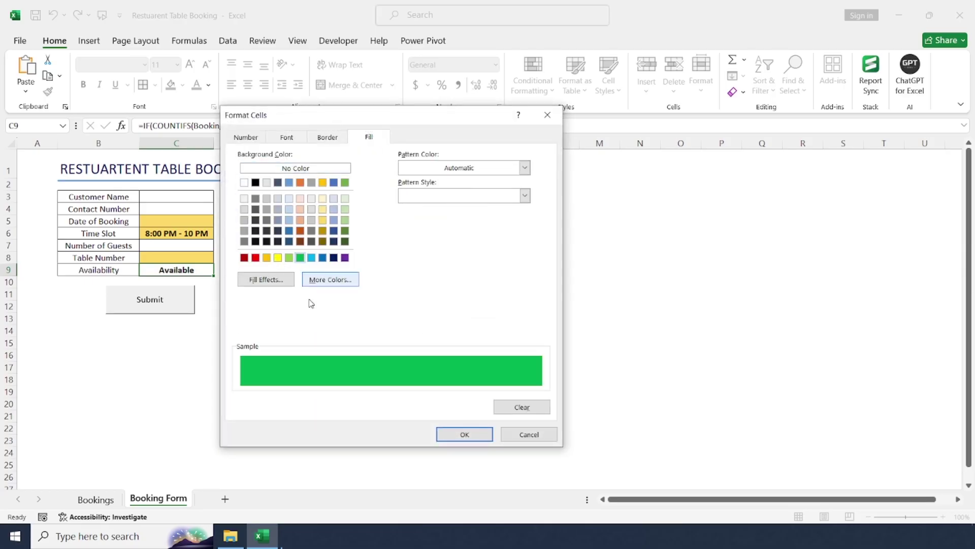
{"action": "left_click", "coordinate": [451, 435]}
{"action": "left_click", "coordinate": [443, 390]}
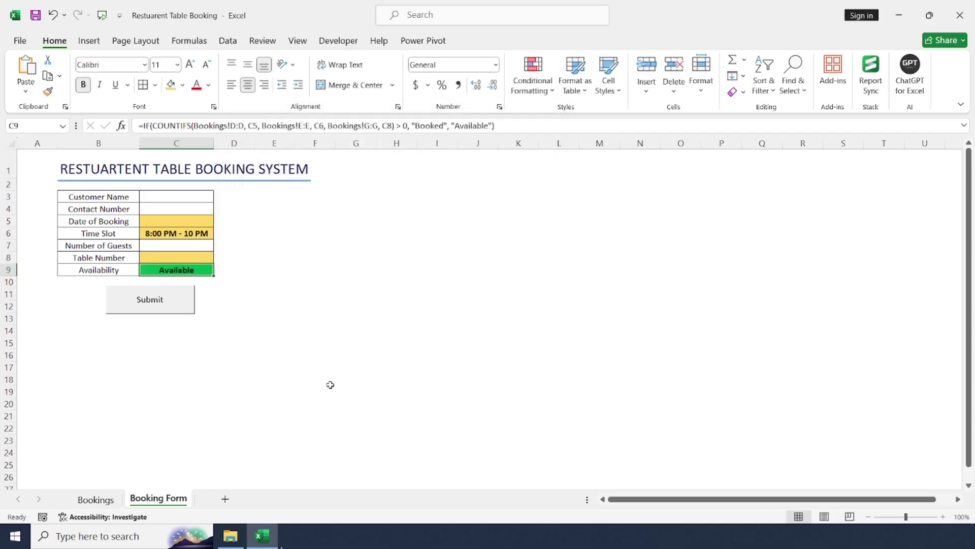
Add a second conditional rule giving C9 a red fill when it contains 'Booked'
{"action": "left_click", "coordinate": [542, 90]}
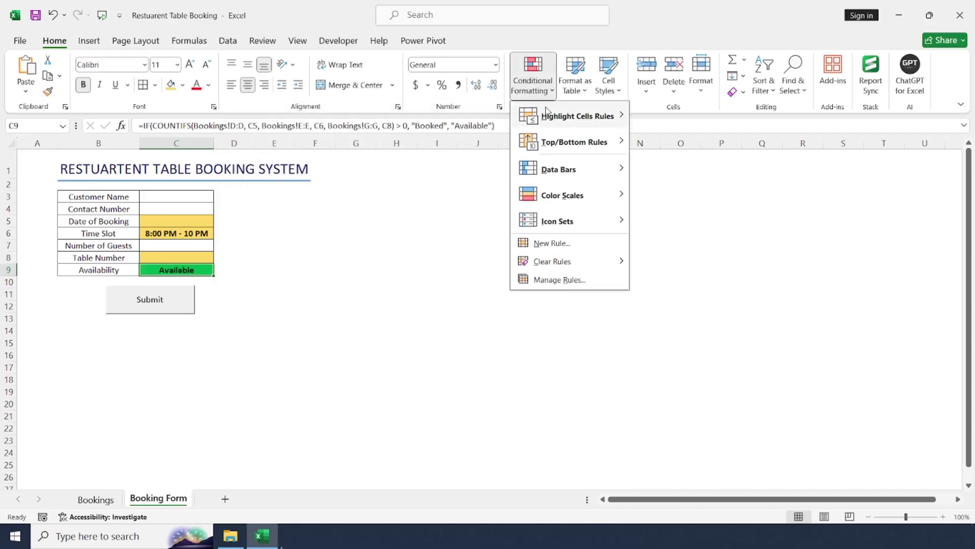
{"action": "left_click", "coordinate": [565, 246]}
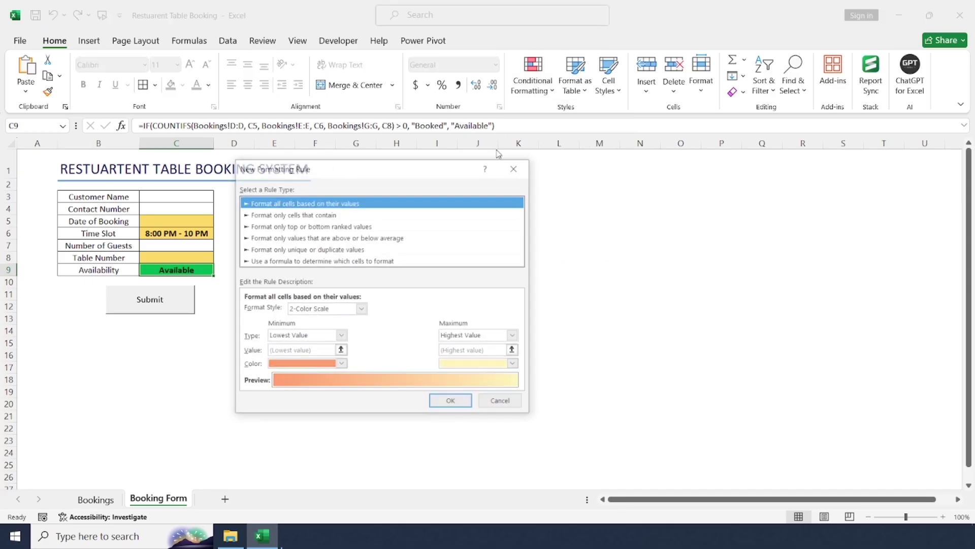
{"action": "left_click", "coordinate": [330, 215]}
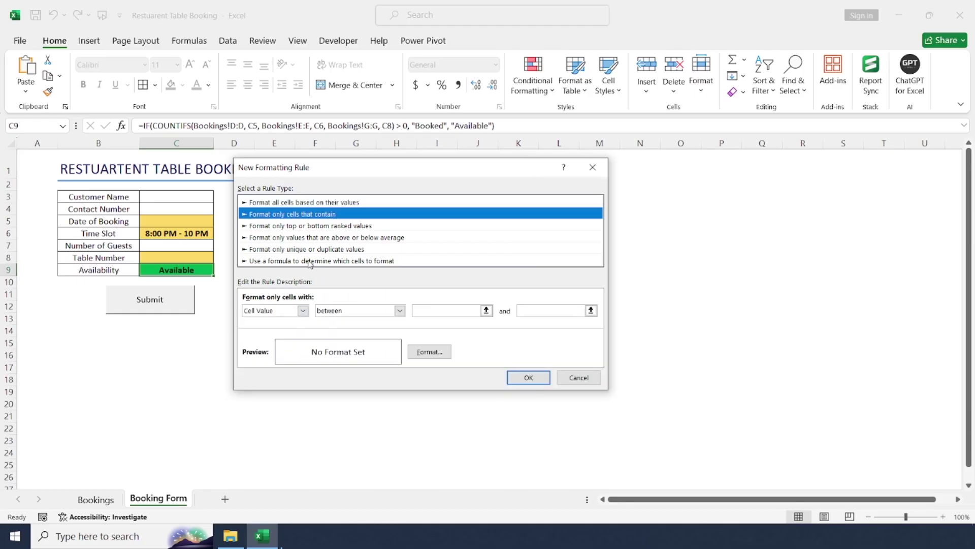
{"action": "left_click", "coordinate": [270, 312]}
{"action": "left_click", "coordinate": [260, 330]}
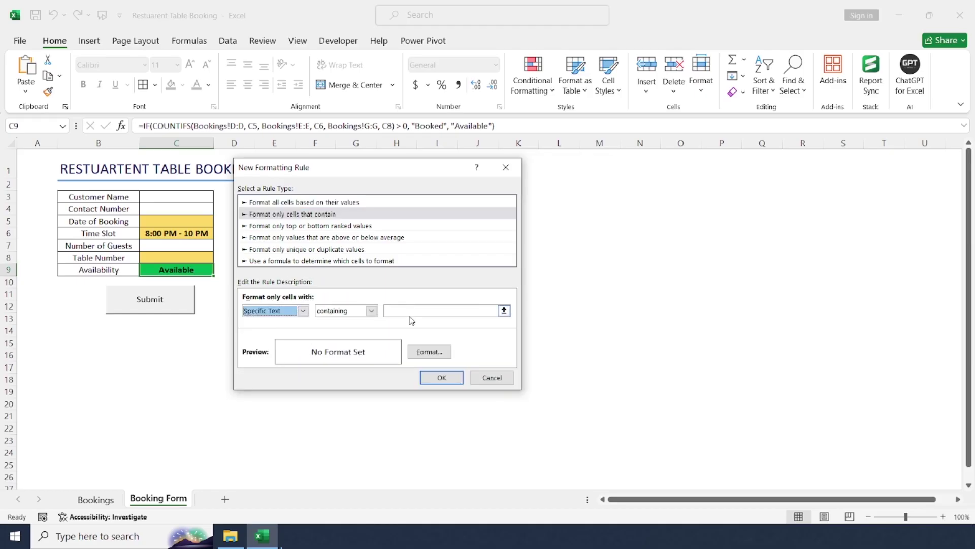
{"action": "left_click", "coordinate": [438, 308]}
{"action": "type", "text": "Booked"}
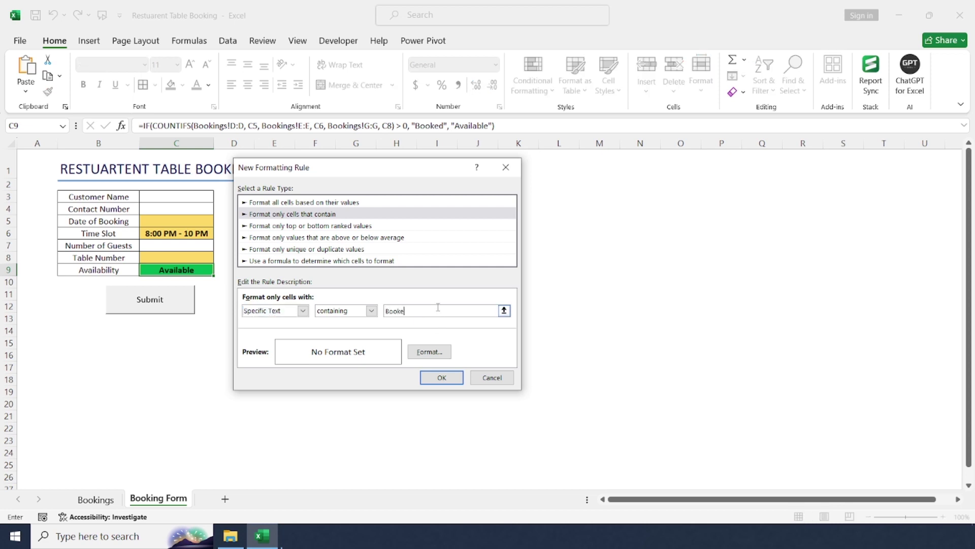
{"action": "left_click", "coordinate": [429, 352]}
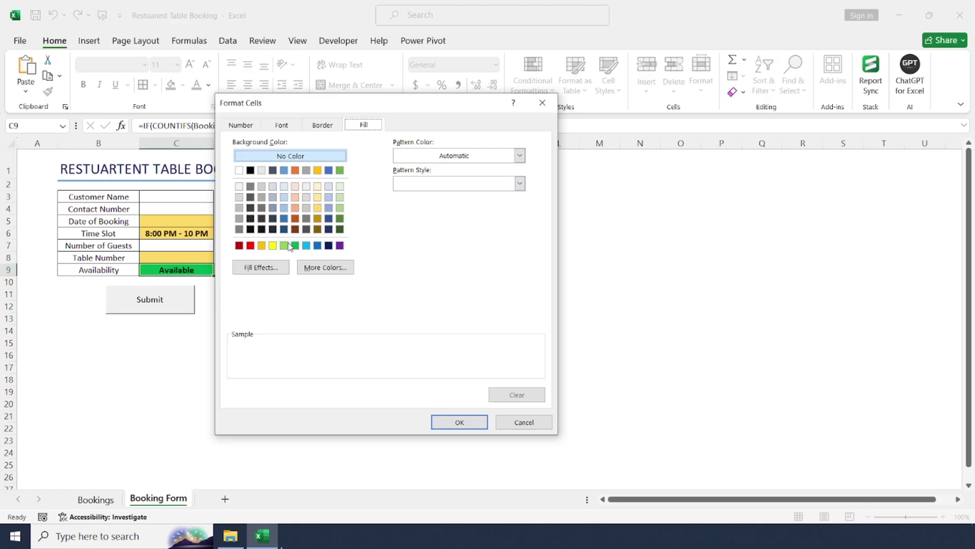
{"action": "left_click", "coordinate": [251, 246]}
{"action": "left_click", "coordinate": [459, 421]}
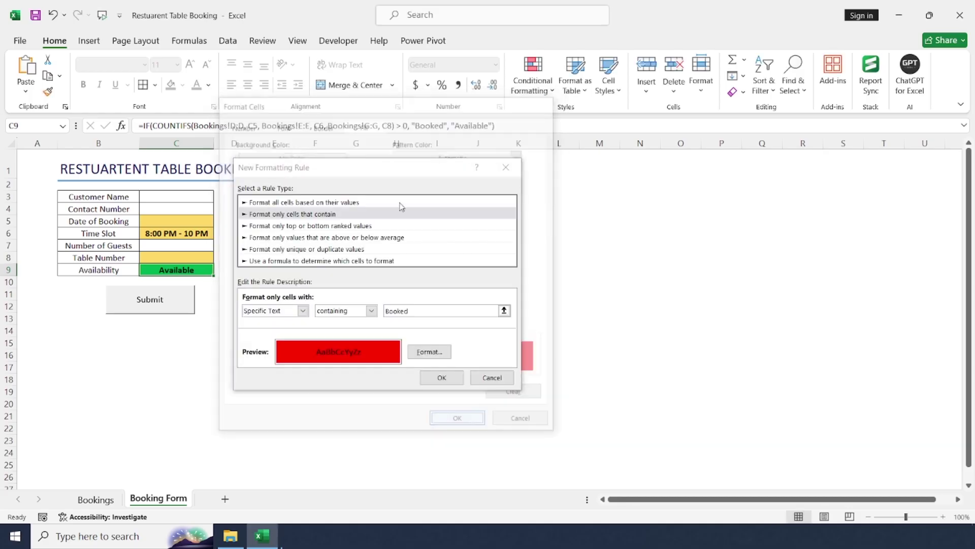
{"action": "left_click", "coordinate": [441, 376]}
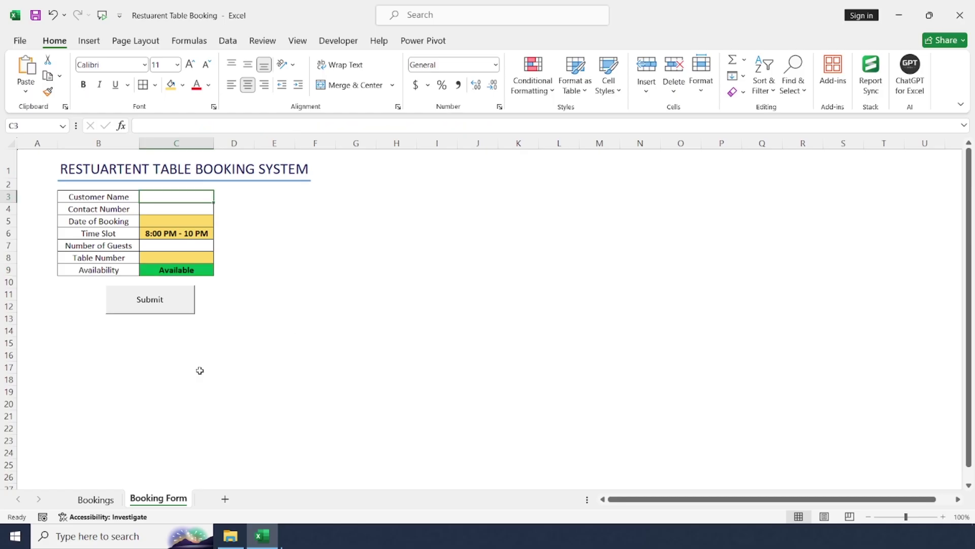
Enter the customer's name, contact number and booking date 12-08-24 in C3:C5
{"action": "type", "text": "Smith"}
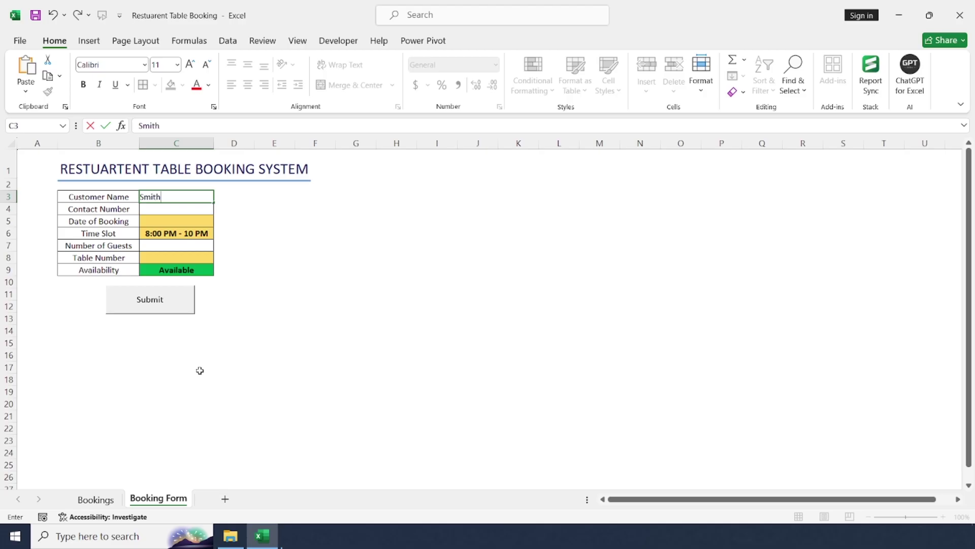
{"action": "key", "text": "Return"}
{"action": "type", "text": "1234567"}
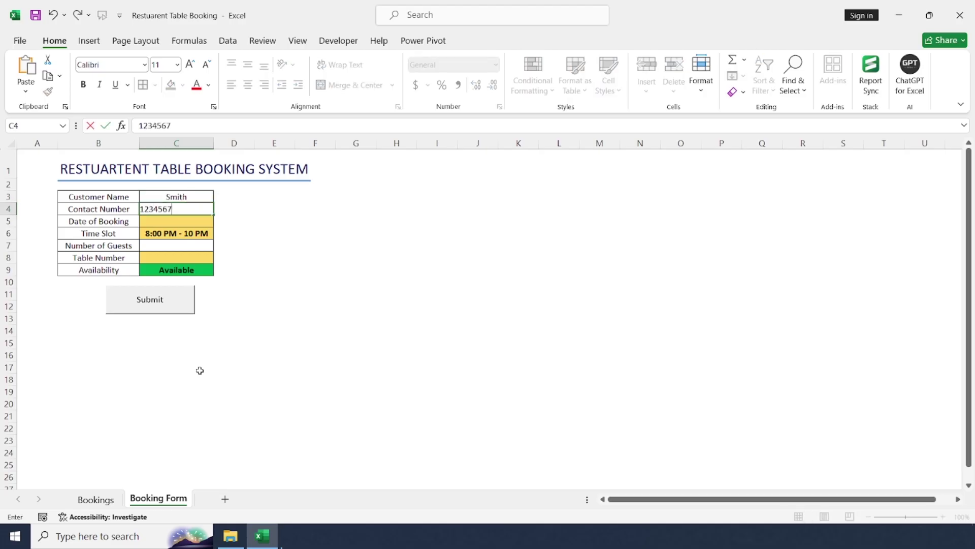
{"action": "key", "text": "Return"}
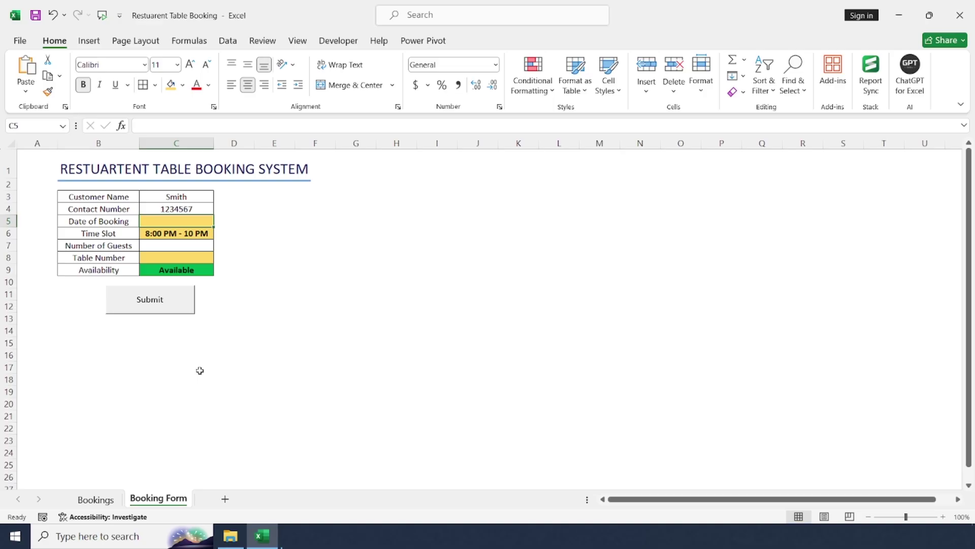
{"action": "type", "text": "12-08-24"}
{"action": "key", "text": "Return"}
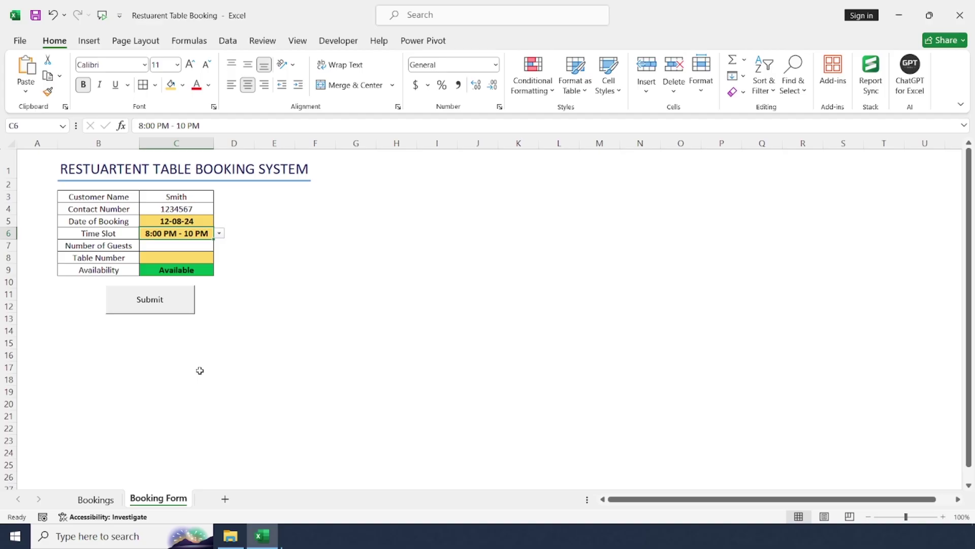
Choose the 6:00 PM - 8:00 PM slot, 1 guest and table 3, then check availability in C9
{"action": "key", "text": "alt+Down"}
{"action": "key", "text": "Up"}
{"action": "key", "text": "Return"}
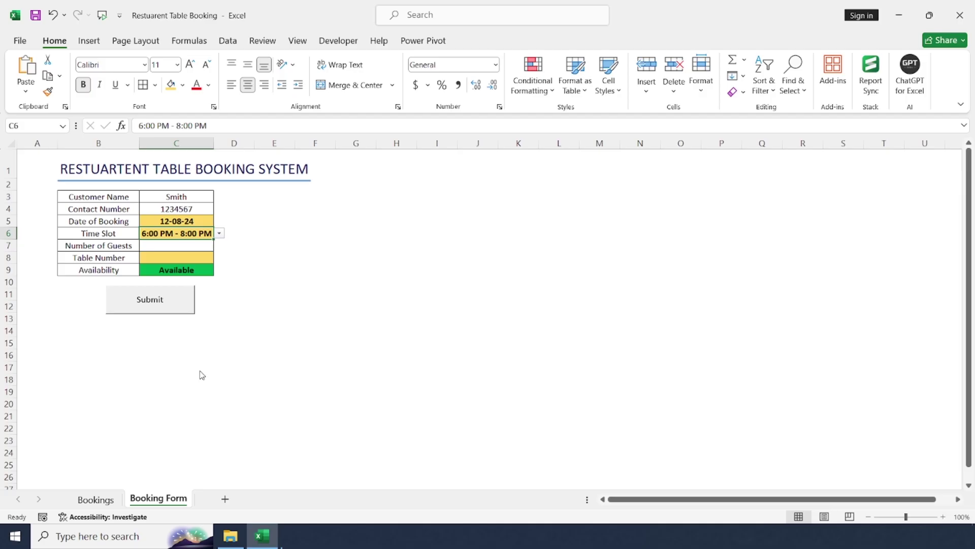
{"action": "key", "text": "Return"}
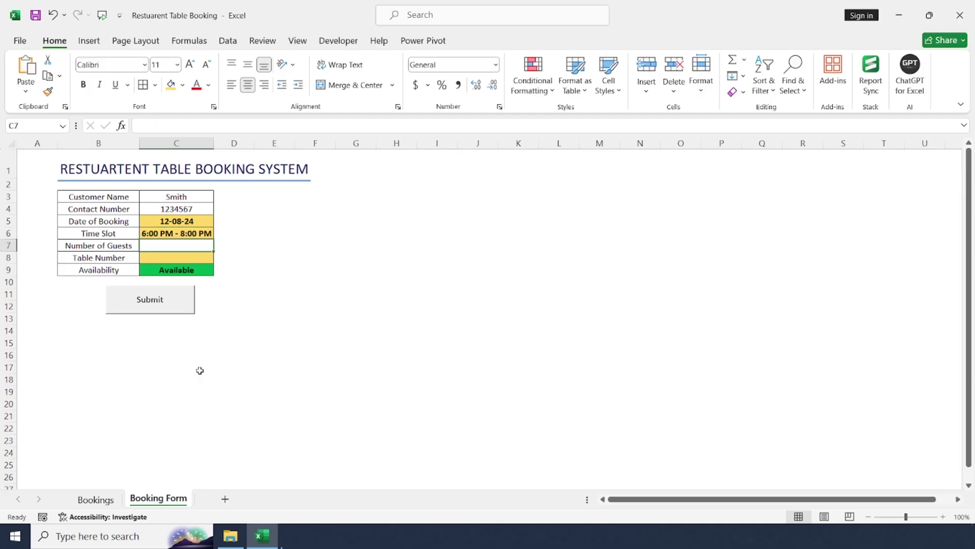
{"action": "type", "text": "1"}
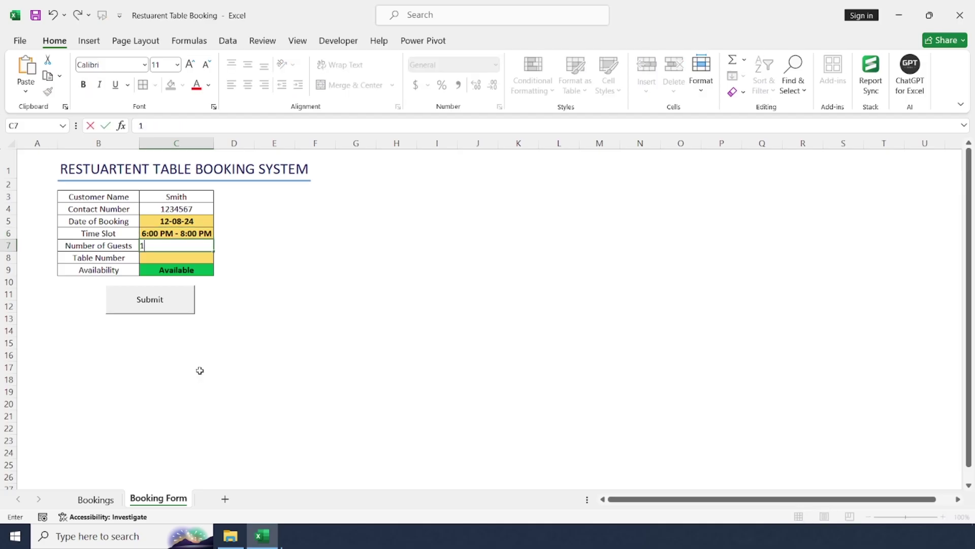
{"action": "key", "text": "Return"}
{"action": "key", "text": "alt+Down"}
{"action": "key", "text": "Down"}
{"action": "key", "text": "Down"}
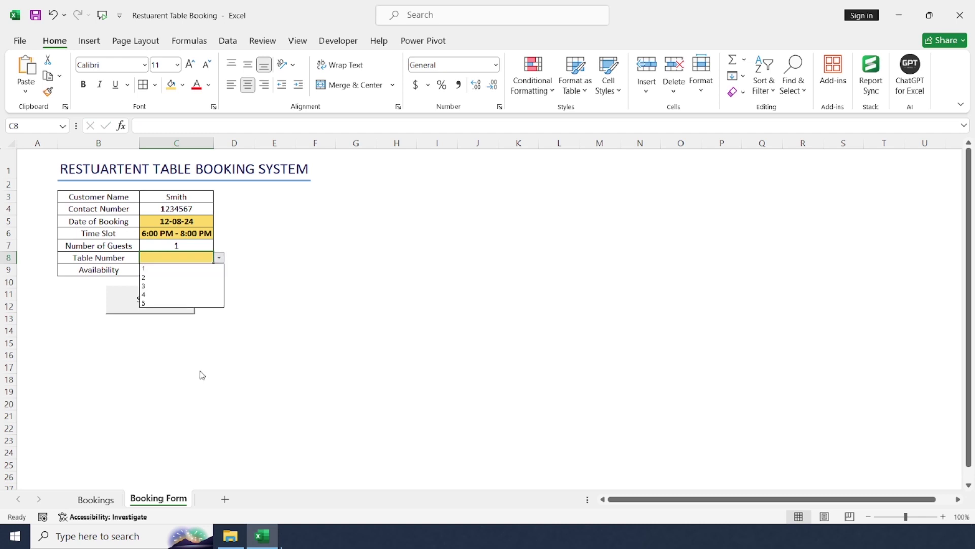
{"action": "key", "text": "Return"}
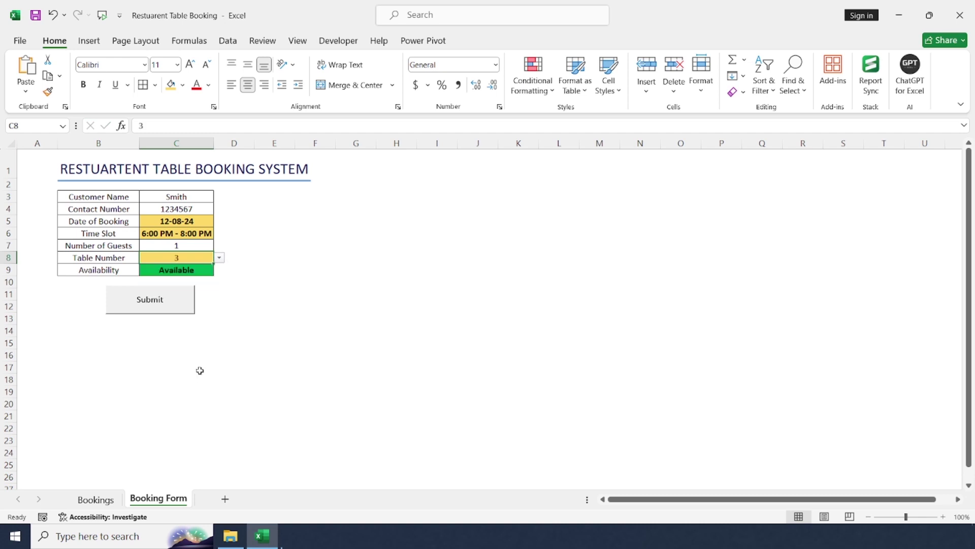
{"action": "left_click", "coordinate": [187, 269]}
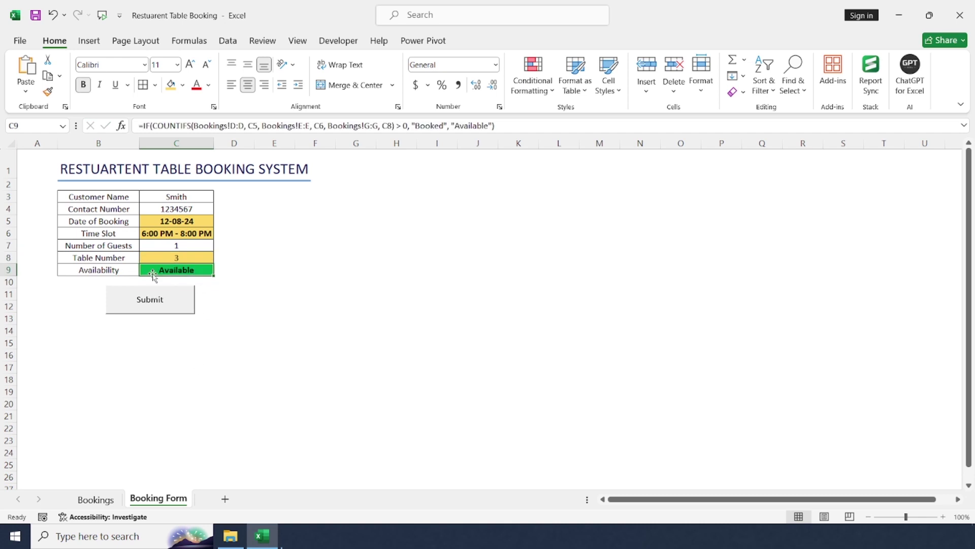
Assign Sheet2.SubmitBooking to the Submit button, then submit the form as Booking ID 3
{"action": "right_click", "coordinate": [170, 304]}
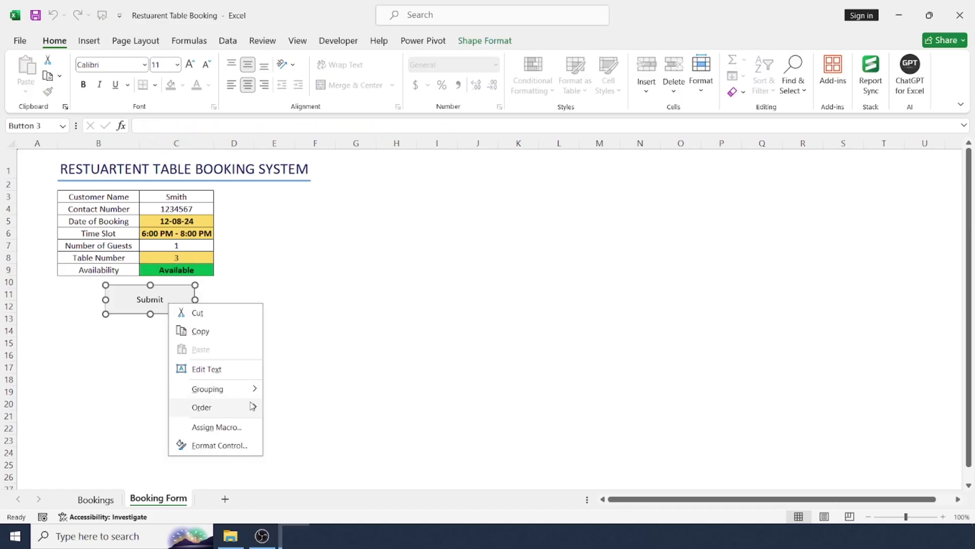
{"action": "left_click", "coordinate": [236, 427]}
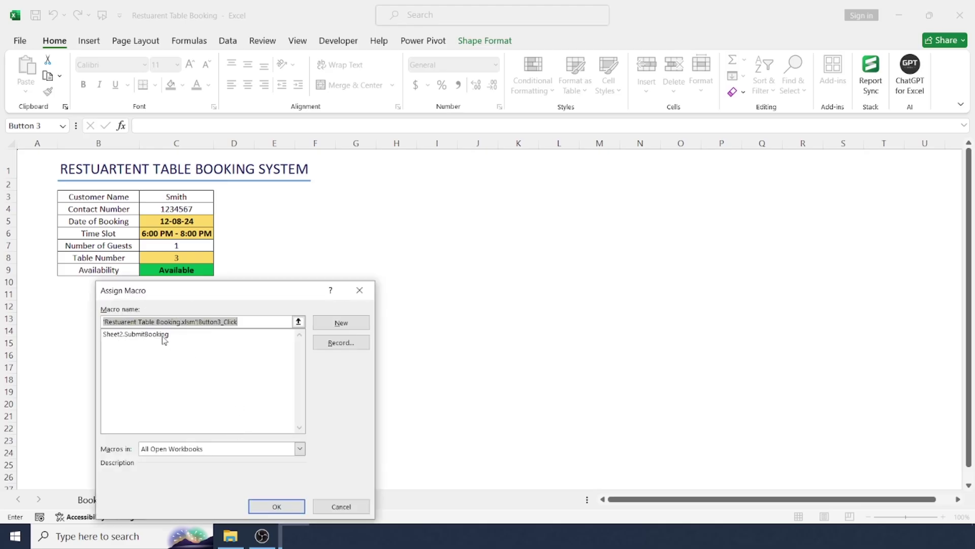
{"action": "left_click", "coordinate": [164, 335]}
{"action": "left_click", "coordinate": [276, 506]}
{"action": "left_click", "coordinate": [276, 380]}
{"action": "left_click", "coordinate": [161, 302]}
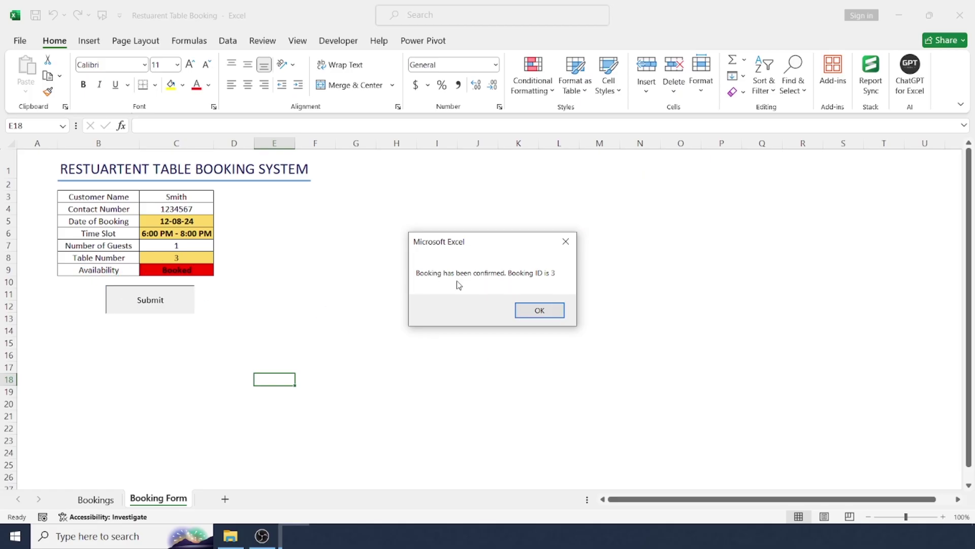
{"action": "left_click", "coordinate": [532, 310]}
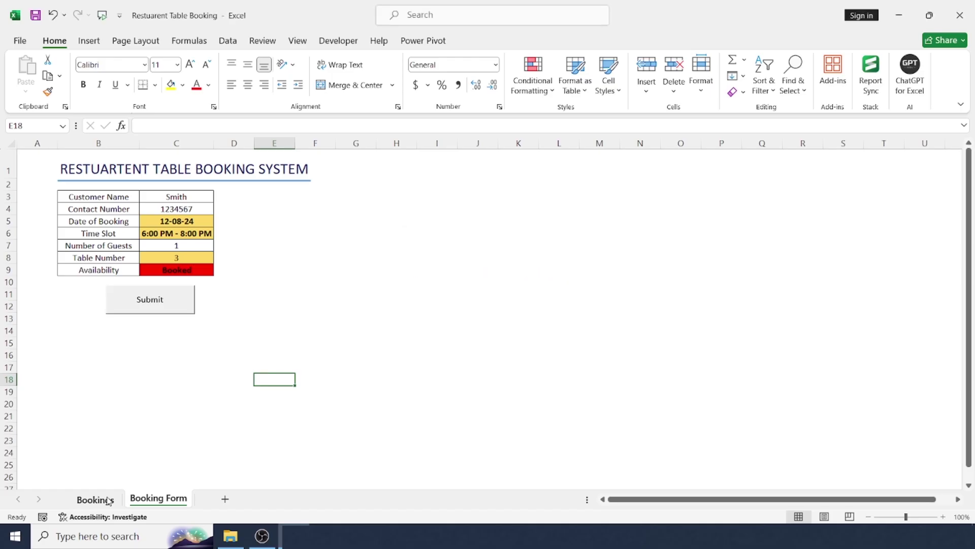
{"action": "left_click", "coordinate": [106, 500]}
{"action": "left_click_drag", "start_coordinate": [77, 169], "coordinate": [109, 168]}
{"action": "left_click", "coordinate": [85, 170]}
{"action": "left_click", "coordinate": [136, 169]}
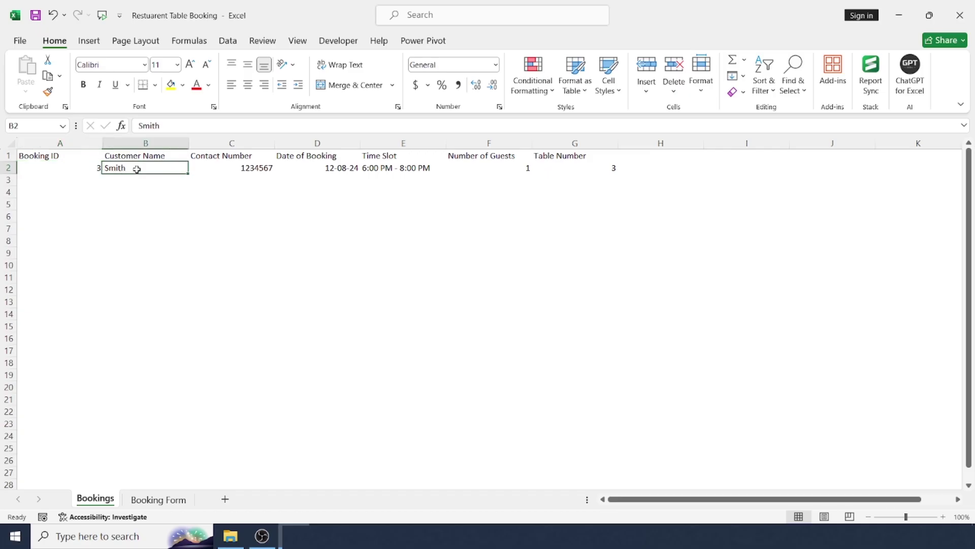
{"action": "left_click", "coordinate": [239, 168]}
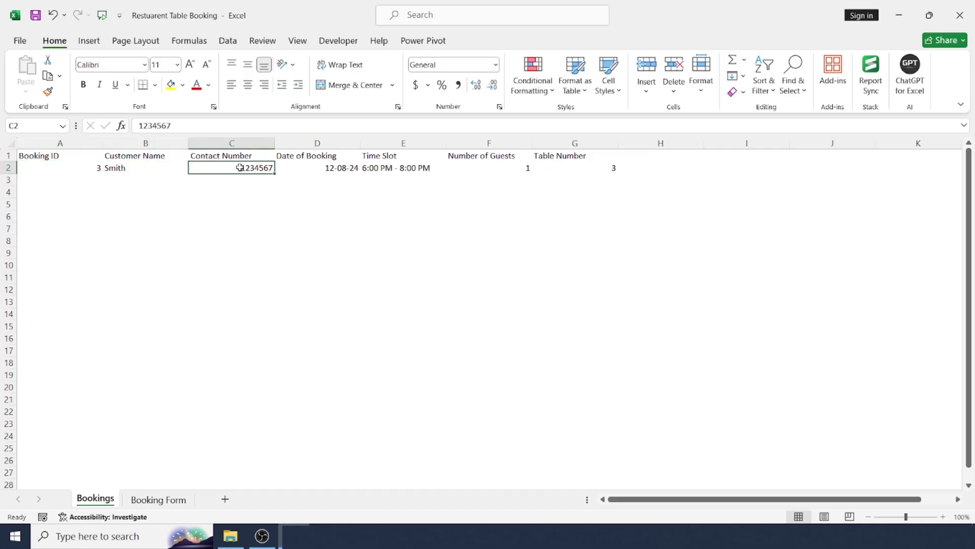
{"action": "left_click", "coordinate": [331, 168]}
{"action": "left_click", "coordinate": [407, 168]}
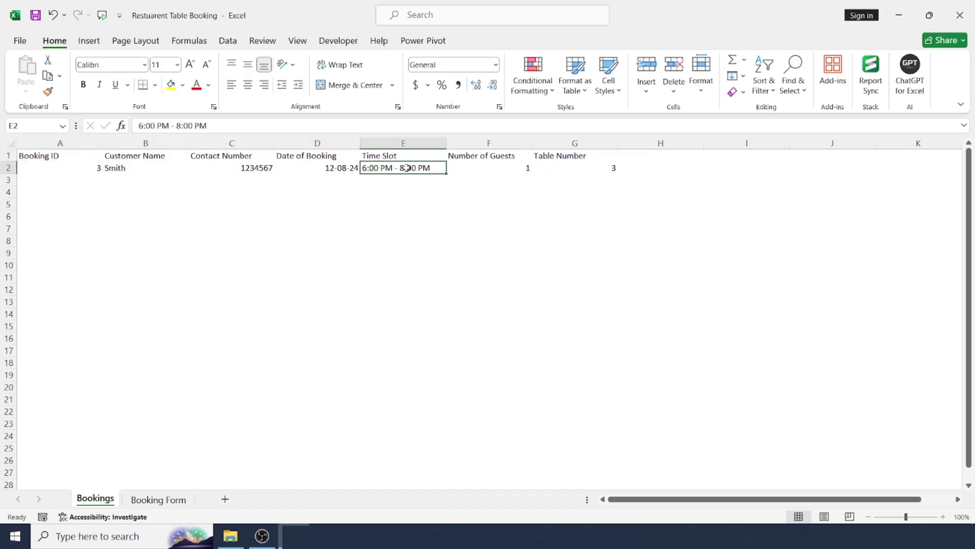
{"action": "left_click", "coordinate": [485, 168]}
{"action": "left_click", "coordinate": [570, 168]}
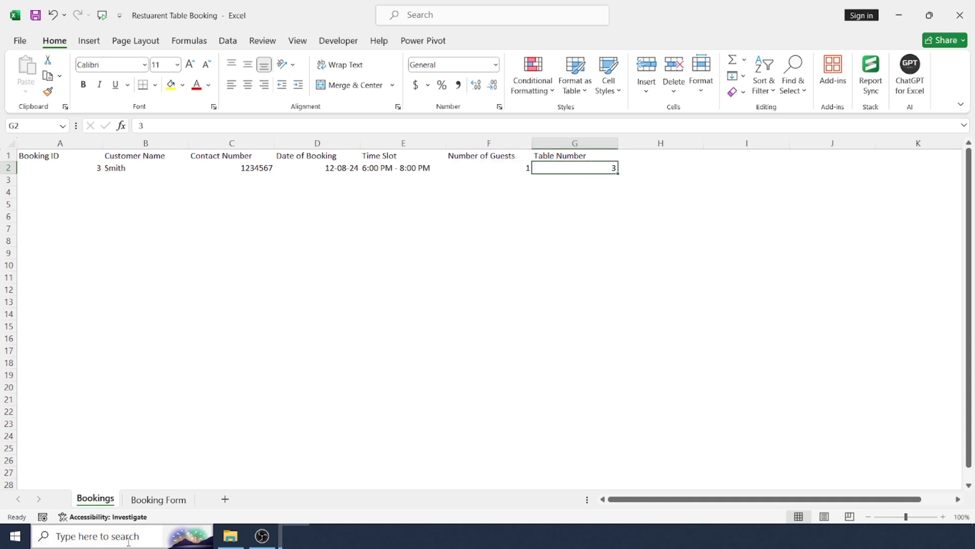
{"action": "left_click", "coordinate": [159, 500]}
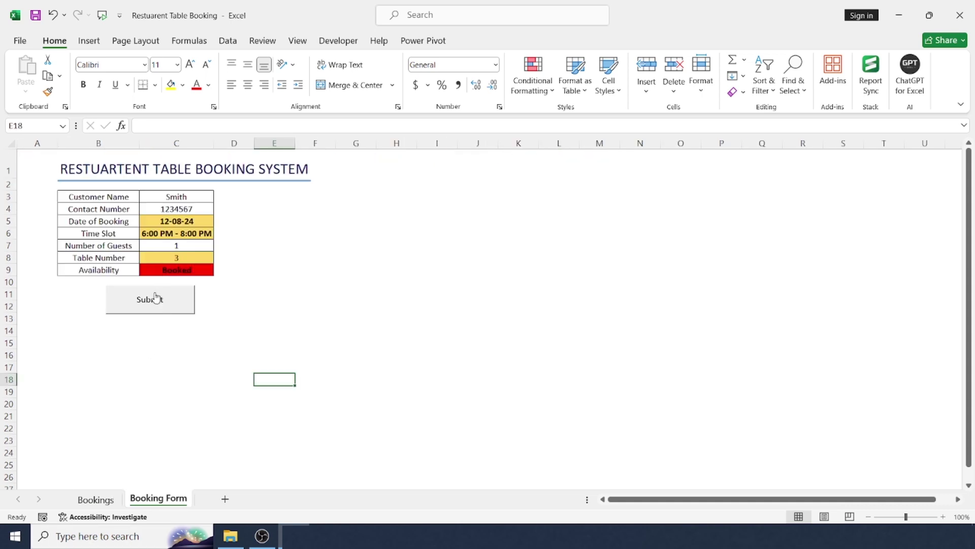
{"action": "left_click", "coordinate": [174, 308]}
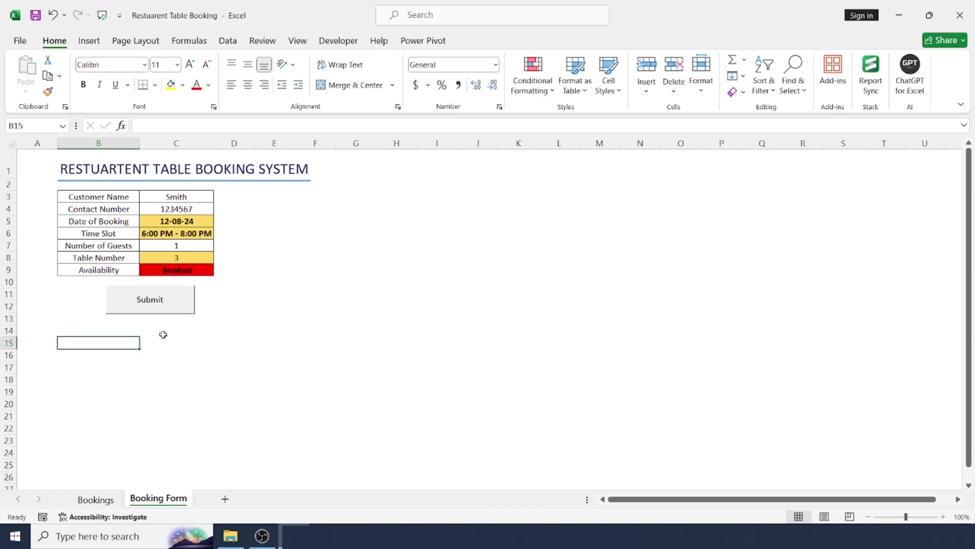
{"action": "left_click", "coordinate": [166, 307]}
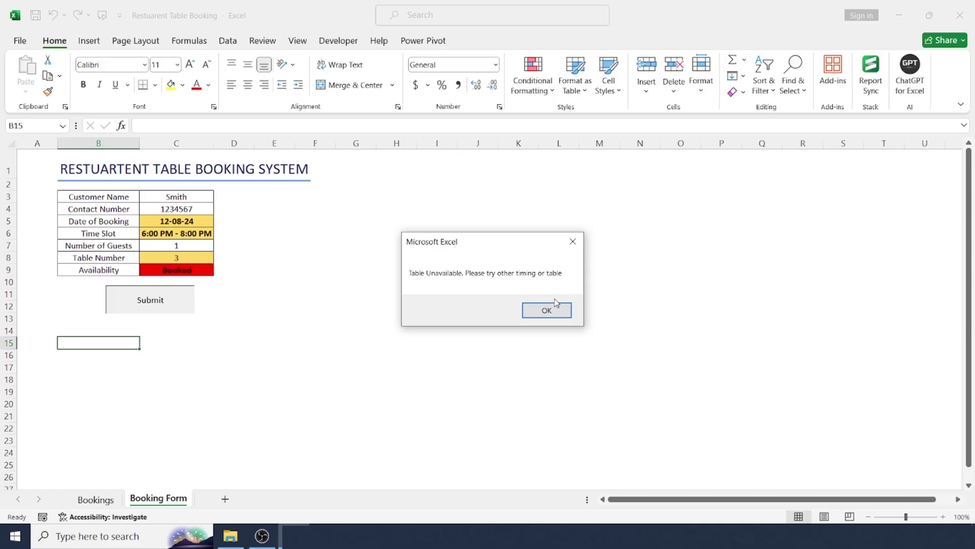
{"action": "left_click", "coordinate": [542, 314]}
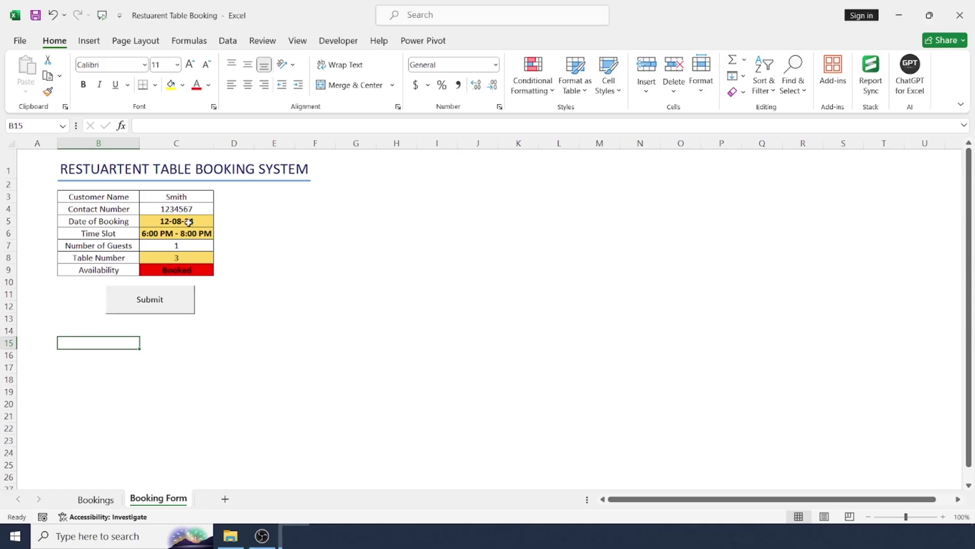
{"action": "left_click", "coordinate": [189, 230]}
Change the time slot to 8:00 PM - 10 PM and submit it as Booking ID 4
{"action": "left_click", "coordinate": [219, 233]}
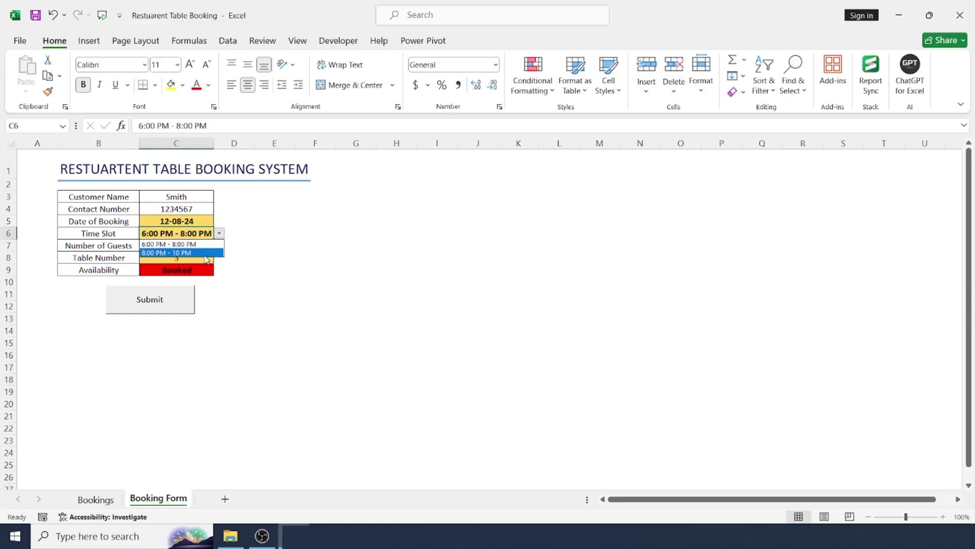
{"action": "left_click", "coordinate": [207, 253]}
{"action": "left_click", "coordinate": [188, 270]}
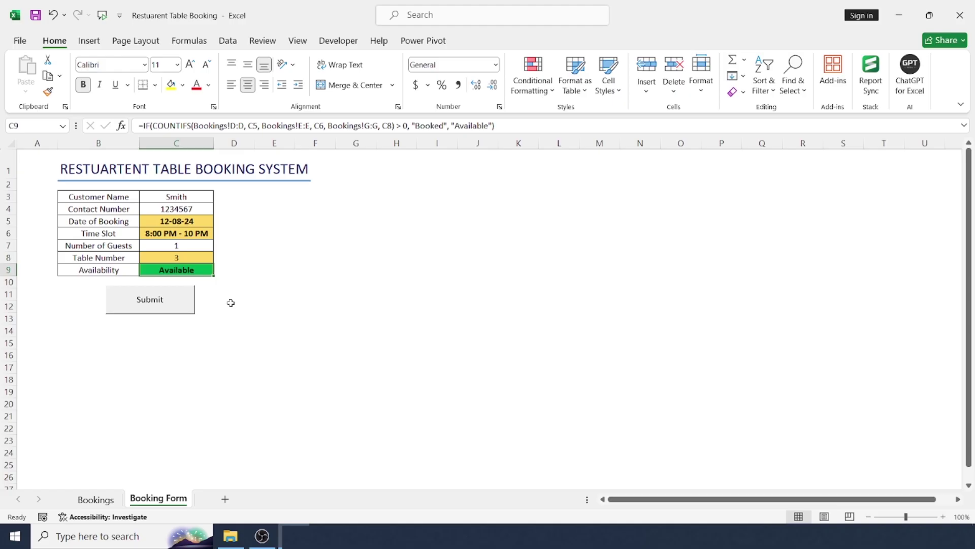
{"action": "left_click", "coordinate": [148, 305]}
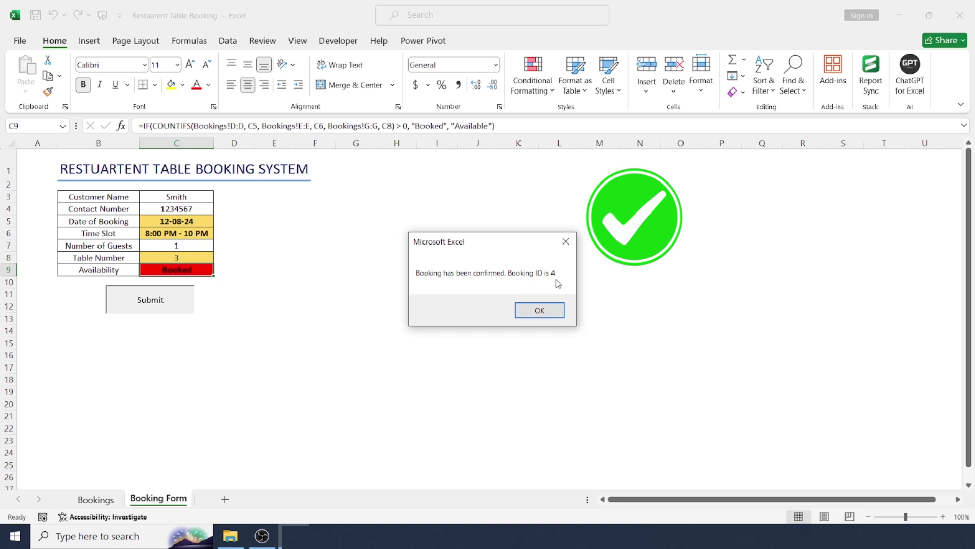
{"action": "left_click", "coordinate": [539, 310]}
Check the new booking 4 row on the Bookings sheet, then return to the Booking Form
{"action": "left_click", "coordinate": [91, 500]}
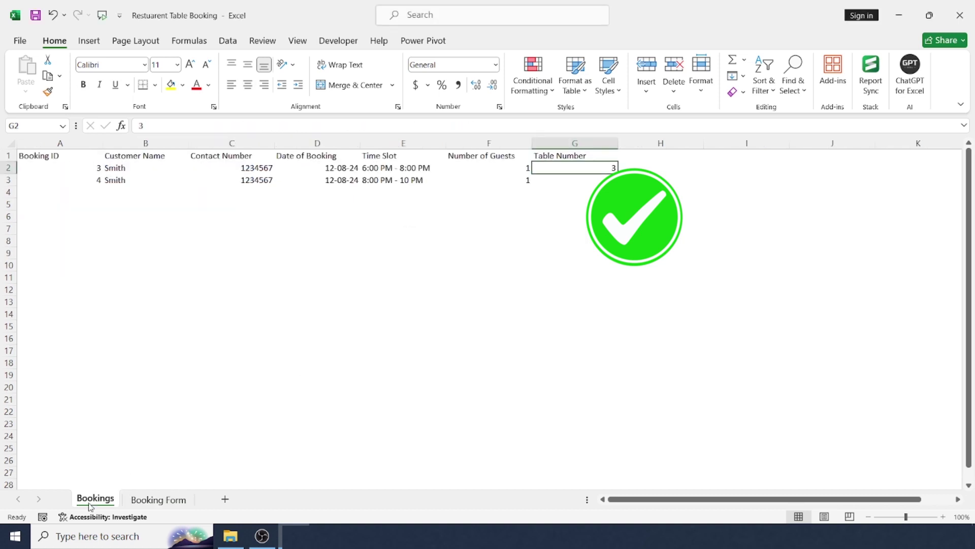
{"action": "left_click", "coordinate": [8, 180]}
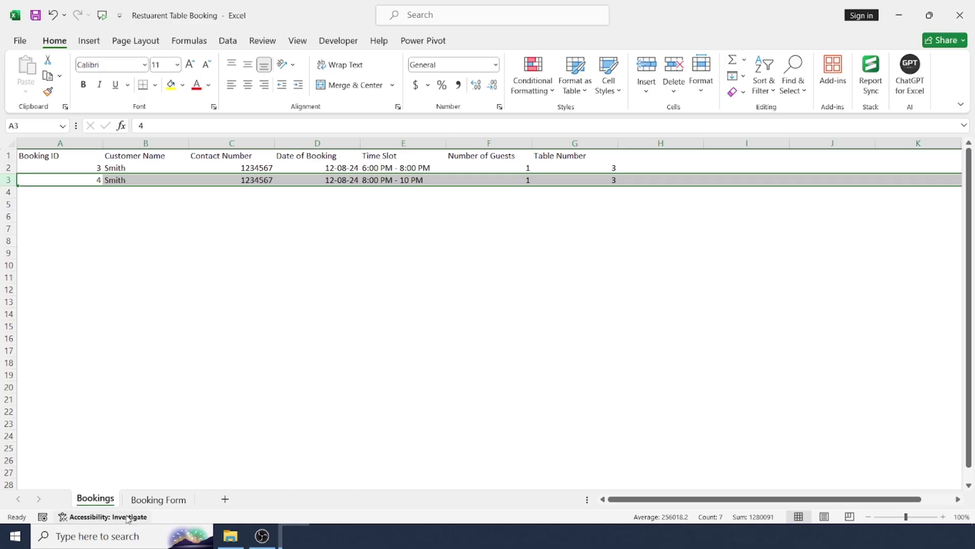
{"action": "left_click", "coordinate": [159, 500]}
{"action": "left_click", "coordinate": [191, 224]}
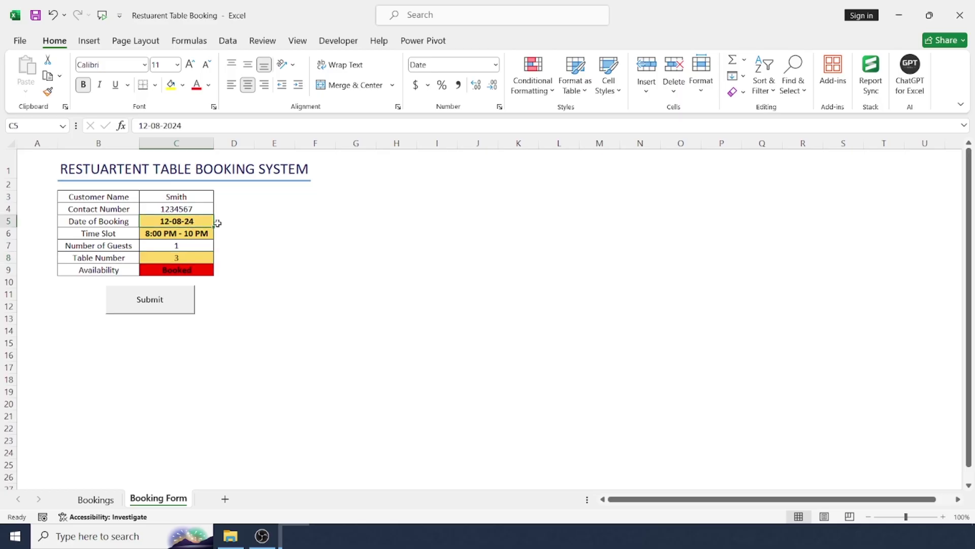
Change the table number in C8 to 2 and check the Availability result
{"action": "left_click", "coordinate": [194, 235]}
{"action": "left_click", "coordinate": [193, 220]}
{"action": "left_click", "coordinate": [198, 258]}
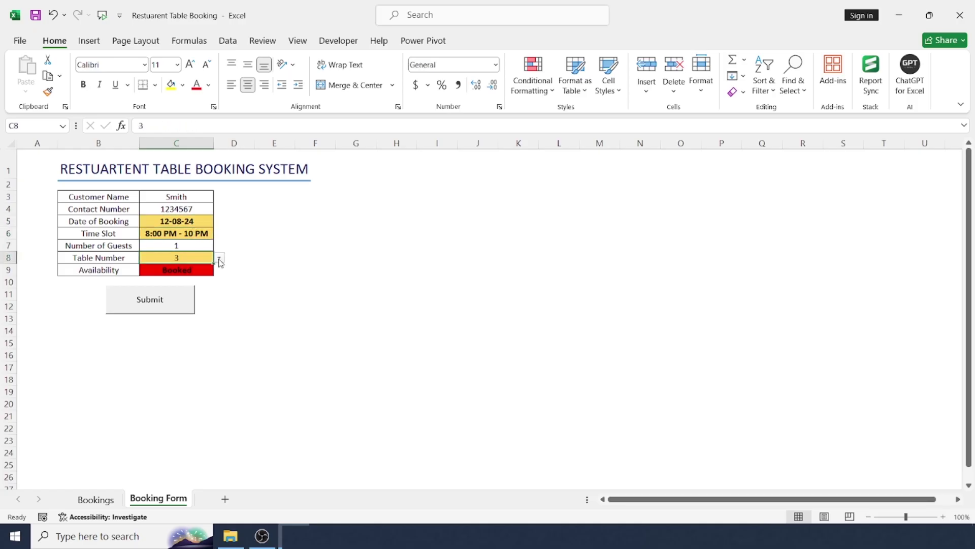
{"action": "left_click", "coordinate": [220, 259]}
{"action": "left_click", "coordinate": [171, 281]}
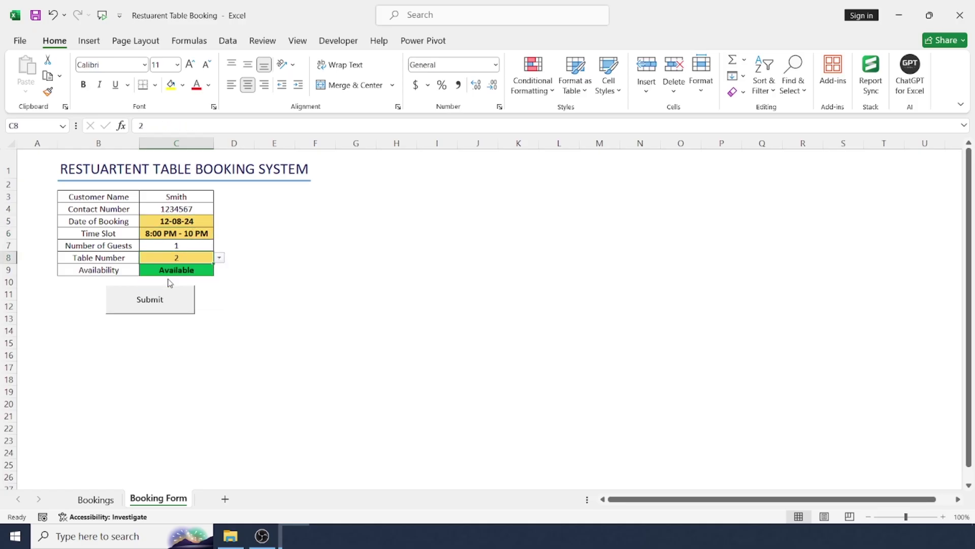
{"action": "left_click", "coordinate": [103, 269]}
{"action": "left_click", "coordinate": [175, 269]}
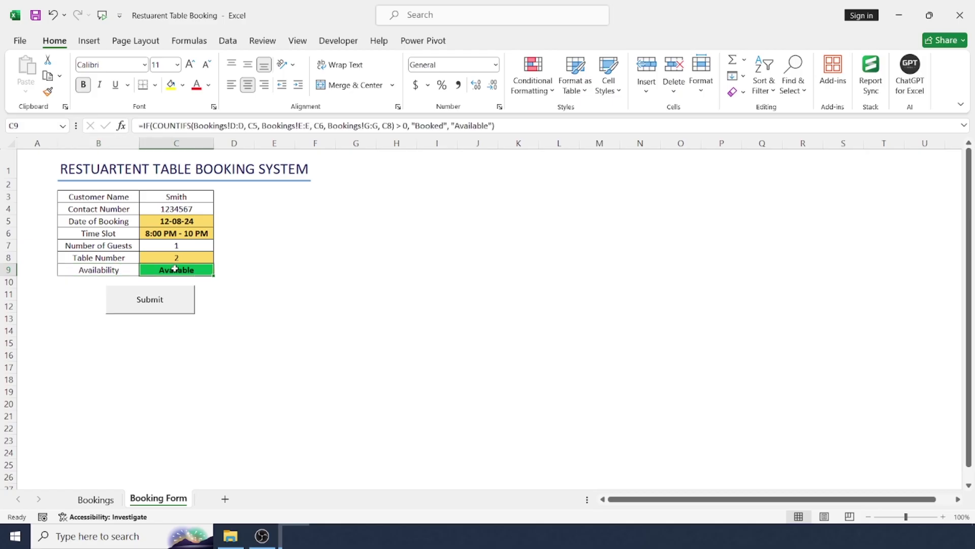
Submit the table 2 booking as Booking ID 5 and view it on the Bookings sheet
{"action": "left_click", "coordinate": [153, 309]}
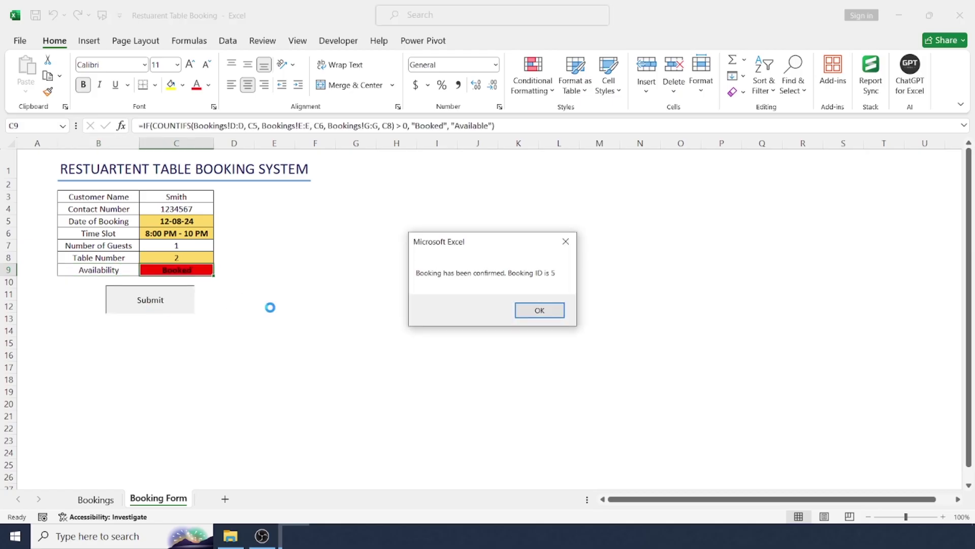
{"action": "left_click_drag", "start_coordinate": [479, 252], "coordinate": [316, 260]}
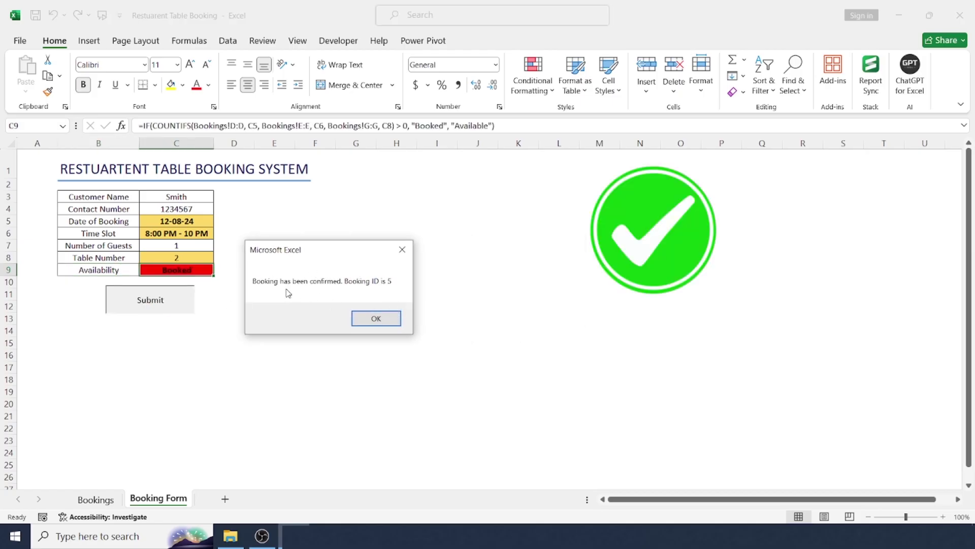
{"action": "left_click", "coordinate": [373, 318]}
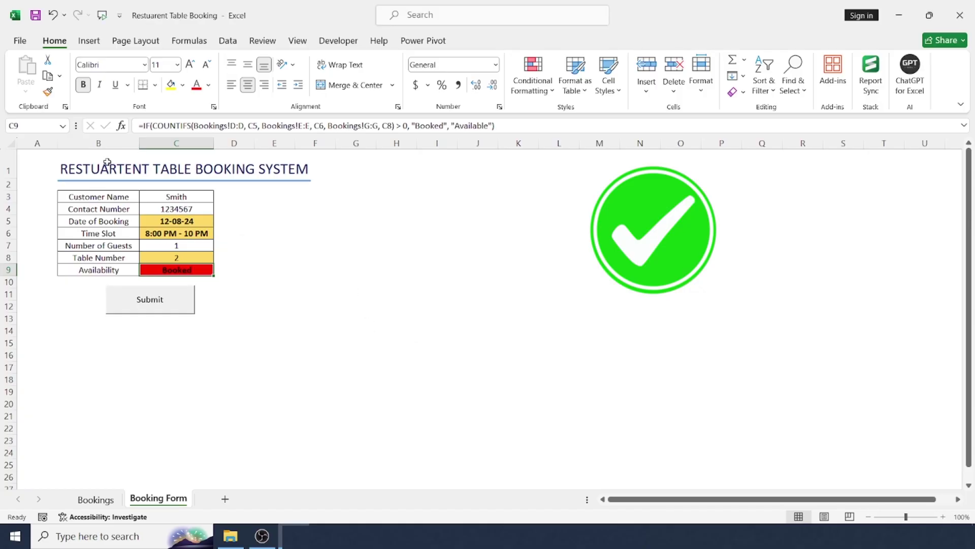
{"action": "left_click", "coordinate": [98, 500]}
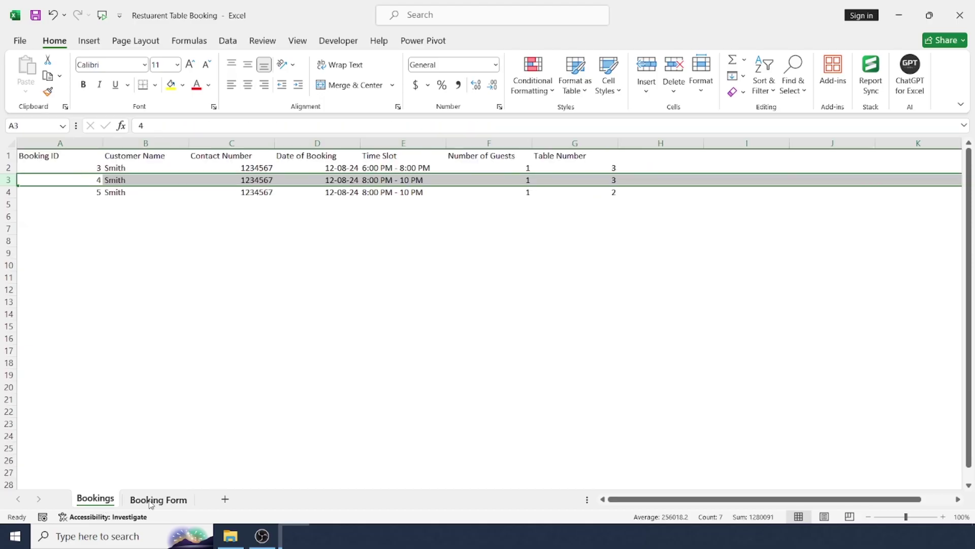
{"action": "left_click", "coordinate": [153, 501]}
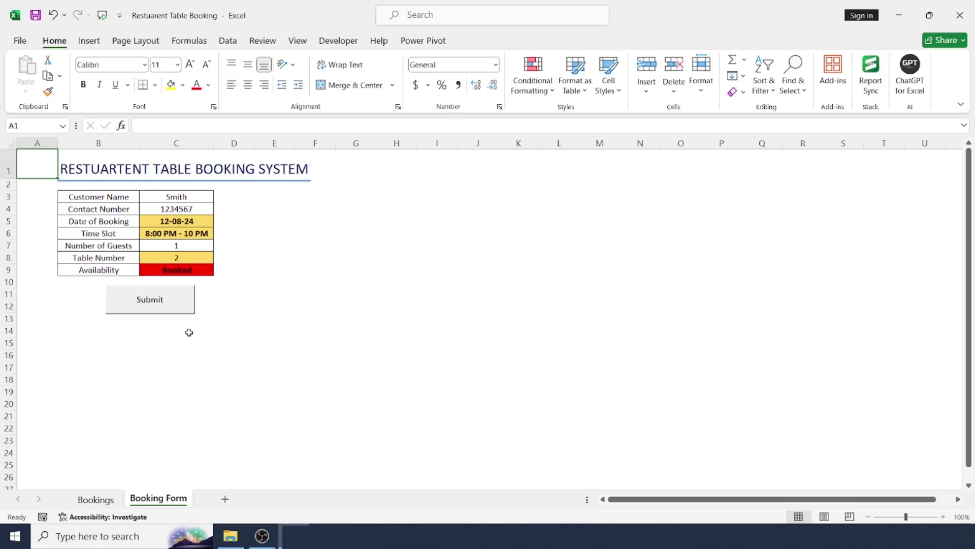
Subscribe to the Excel and VBA tutorial channel and adjust its notification setting
{"action": "scroll", "coordinate": [188, 333], "scroll_direction": "down", "scroll_amount": 1}
{"action": "scroll", "coordinate": [189, 332], "scroll_direction": "up", "scroll_amount": 1}
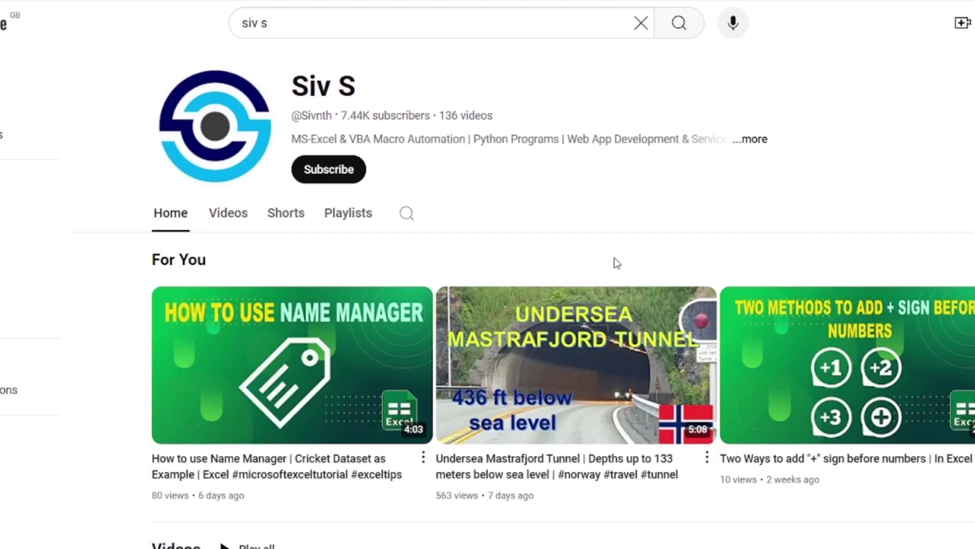
{"action": "left_click", "coordinate": [329, 170]}
{"action": "left_click", "coordinate": [341, 171]}
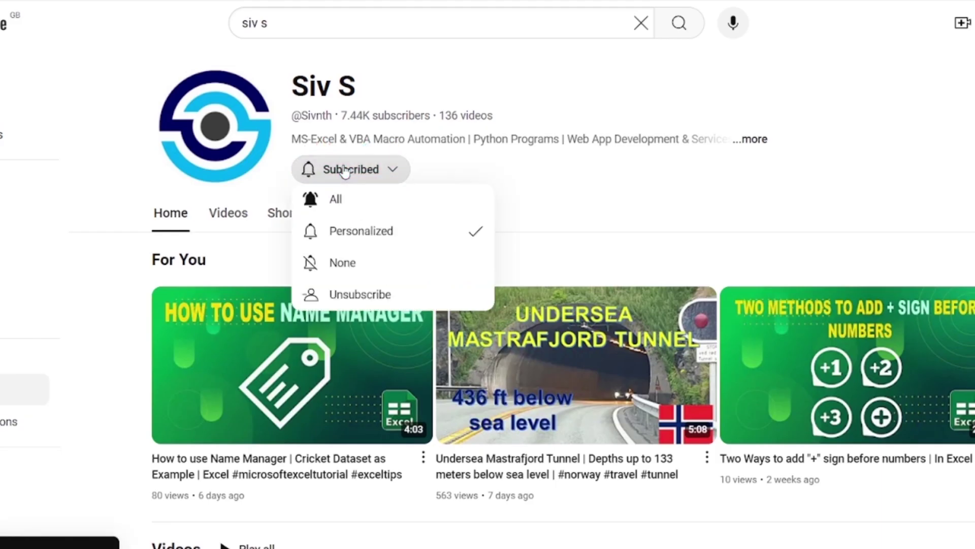